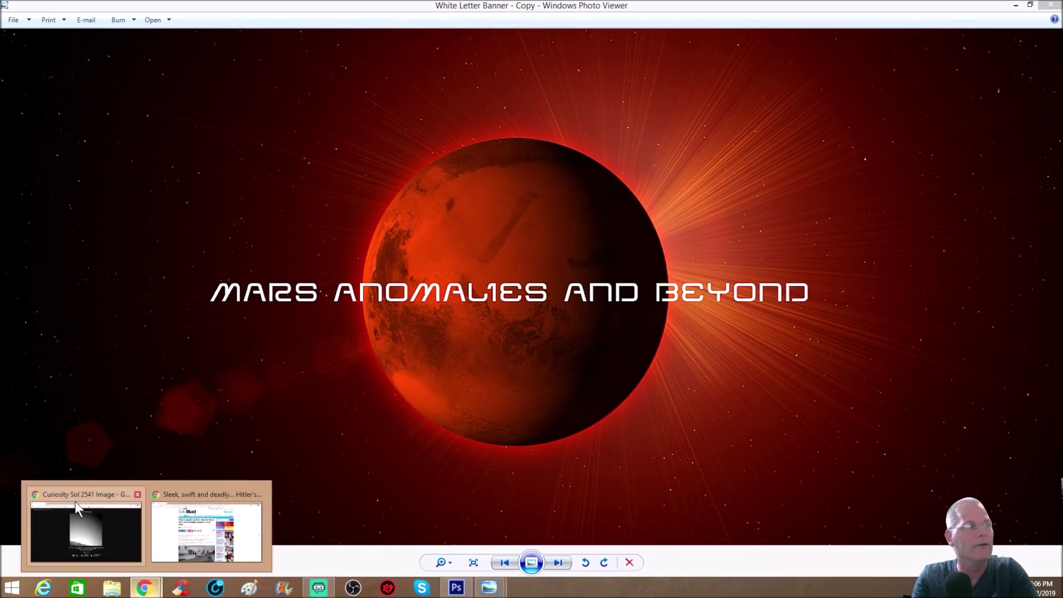
Switch to the Curiosity Sol 2541 Right Navcam page on midnightplanets.com and start enlarging it.
click(75, 507)
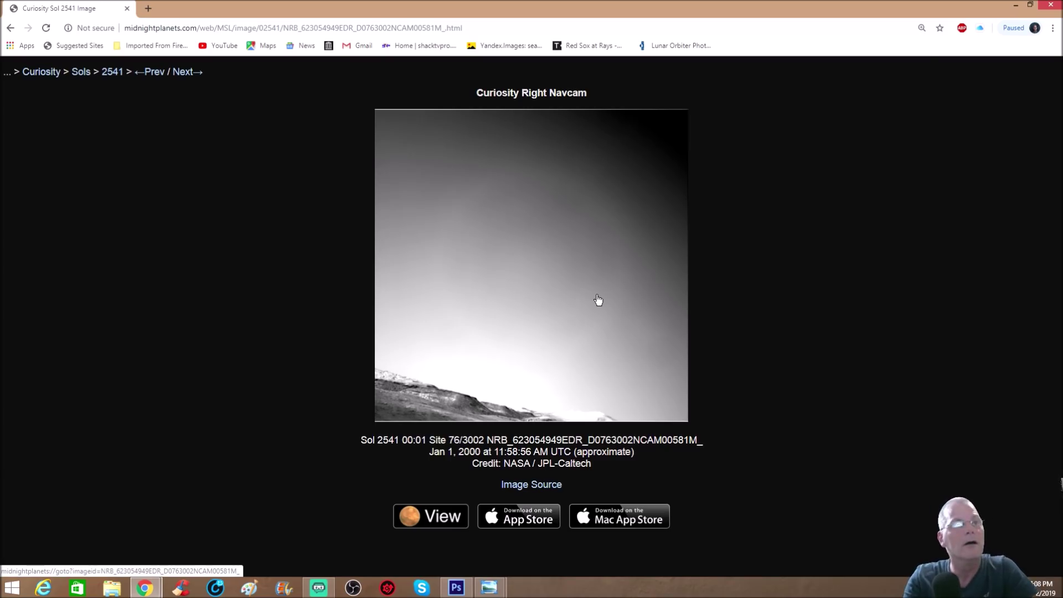
key(ctrl+plus)
key(ctrl+plus)
key(ctrl+plus)
key(ctrl+plus)
key(ctrl+plus)
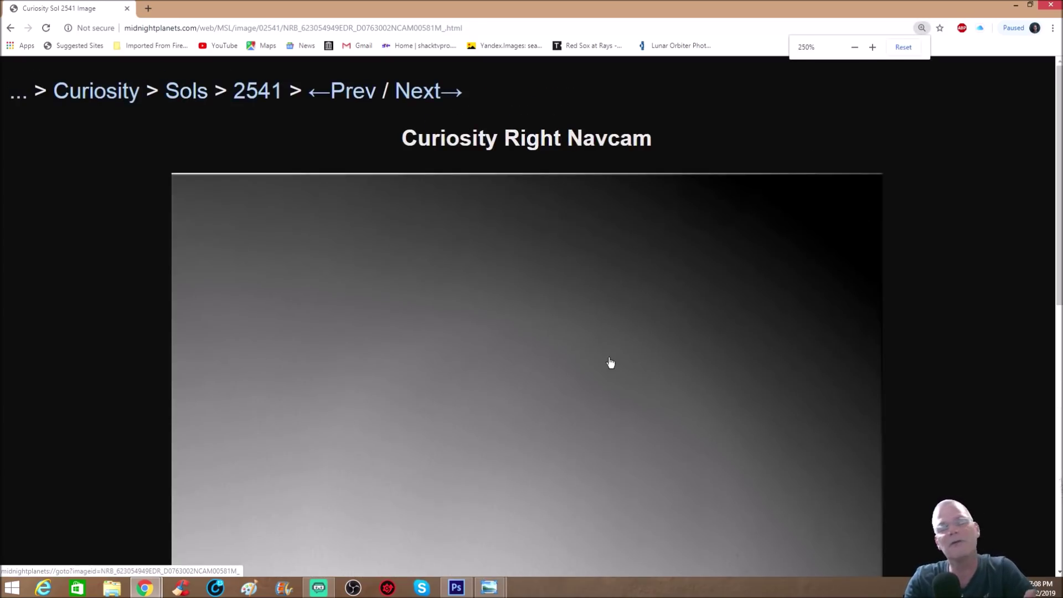
scroll(610, 363, down, 1)
scroll(609, 363, down, 3)
scroll(624, 409, down, 1)
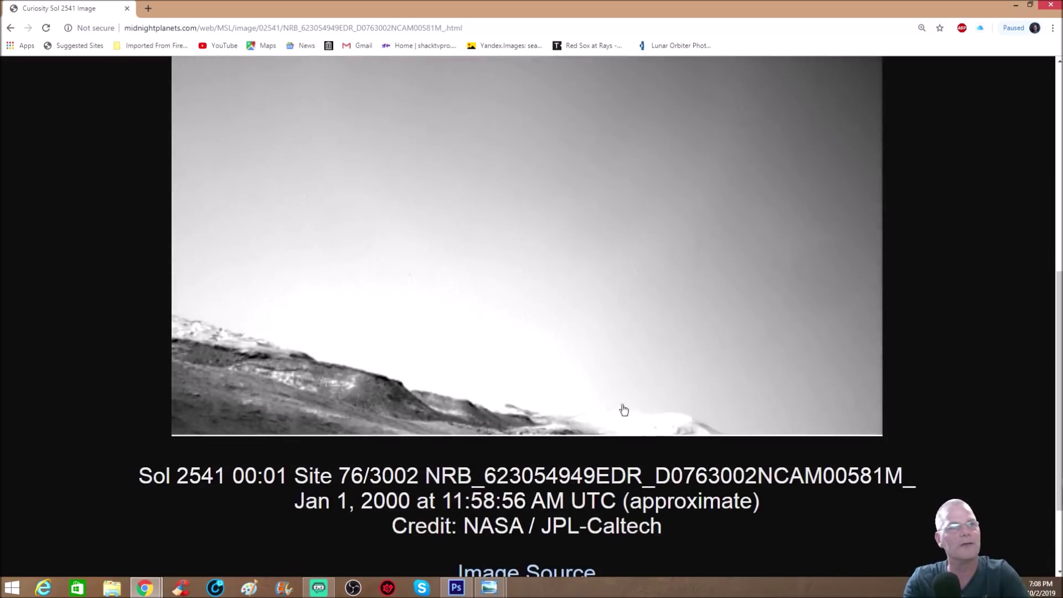
Enlarge the navcam page further and drag the view to the butte at the image's bottom.
key(ctrl+plus)
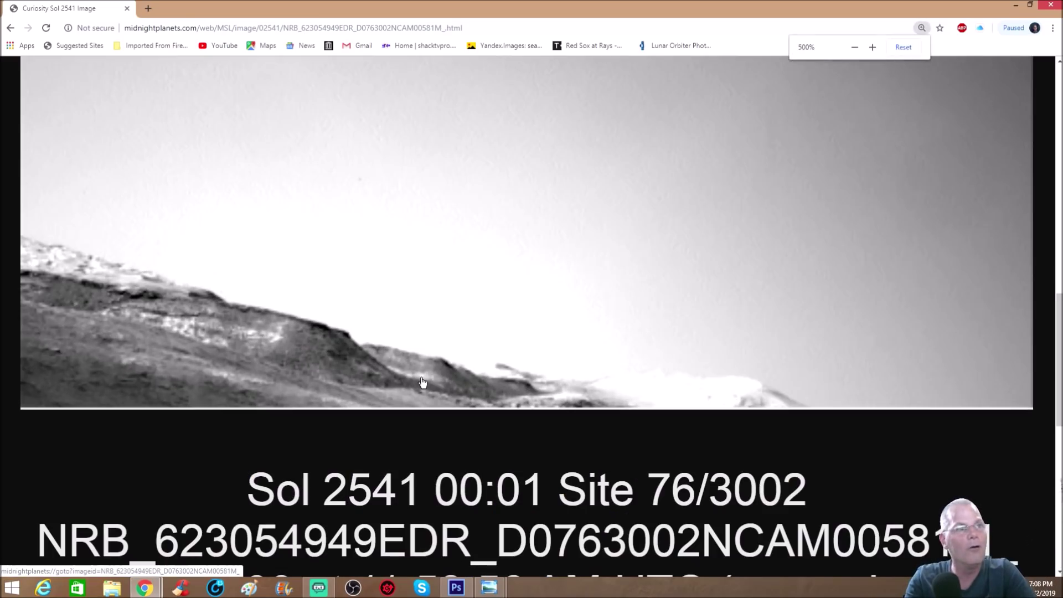
drag(422, 382, 471, 366)
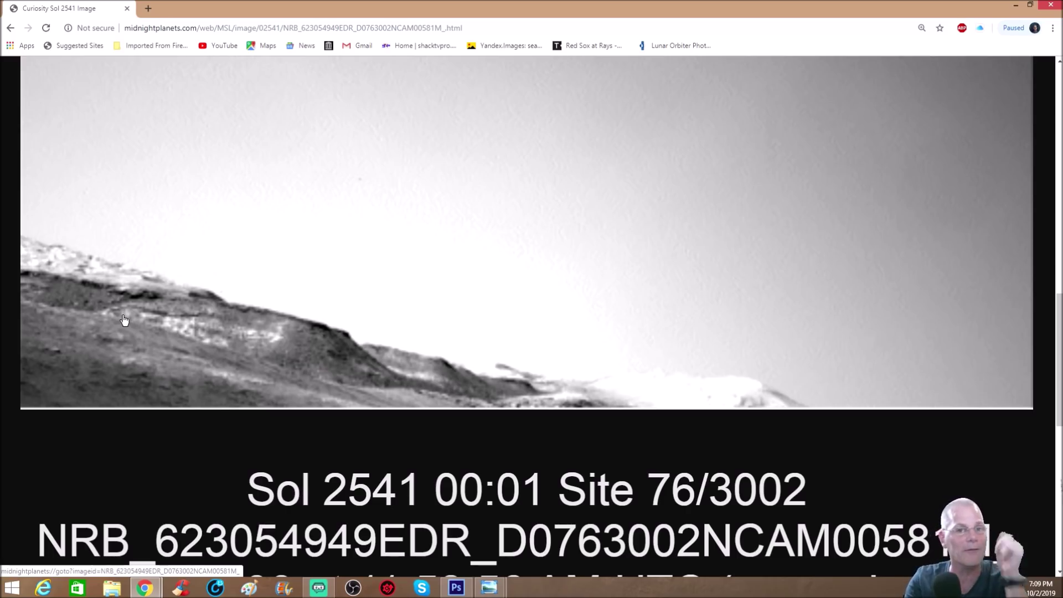
scroll(411, 326, down, 2)
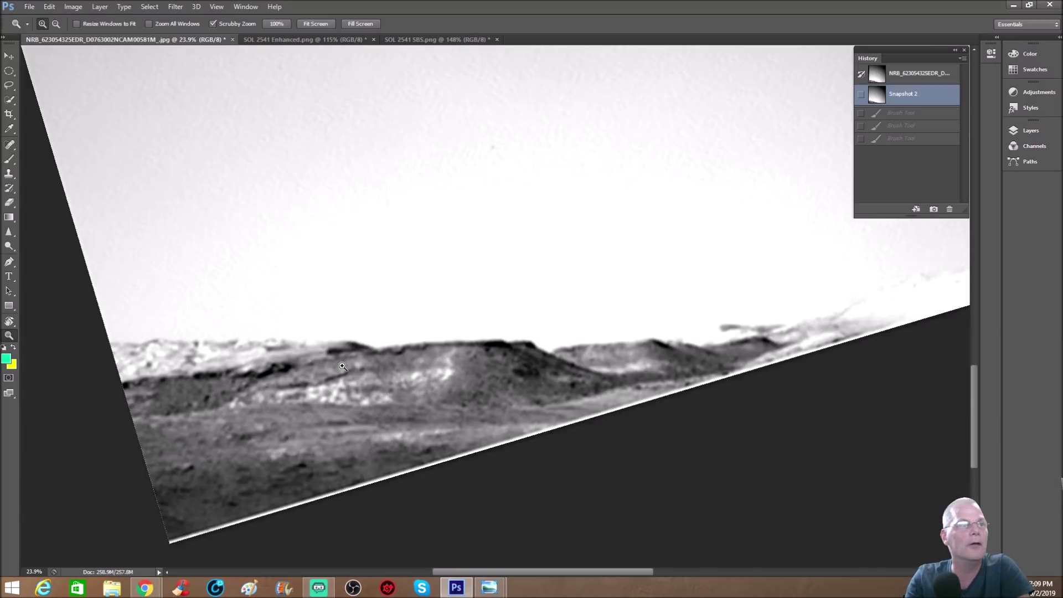
Outline the pale patch on the butte, including its left hook, with green Brush strokes.
key(b)
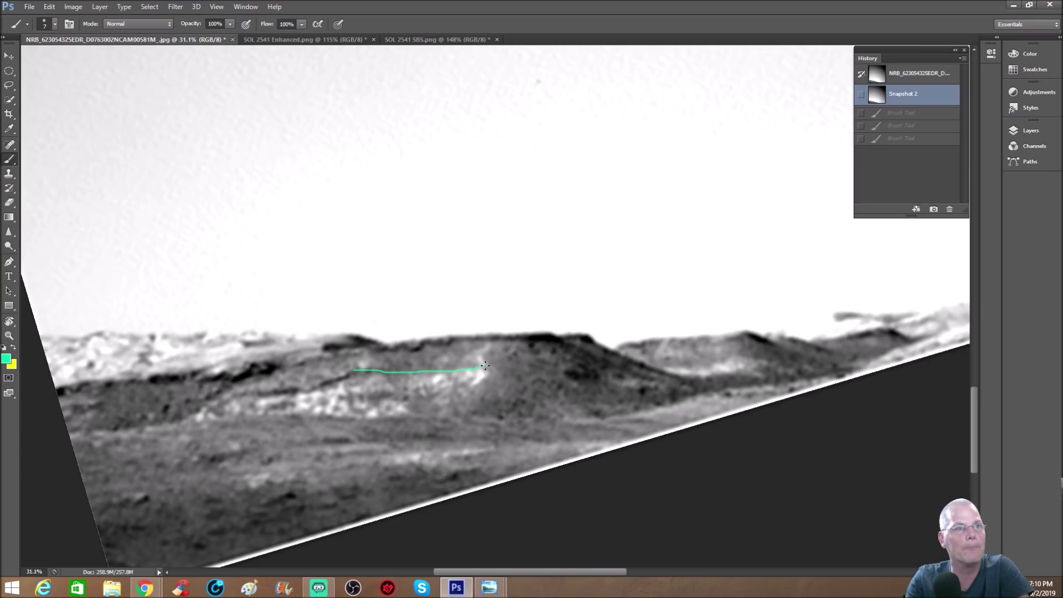
drag(455, 414, 455, 415)
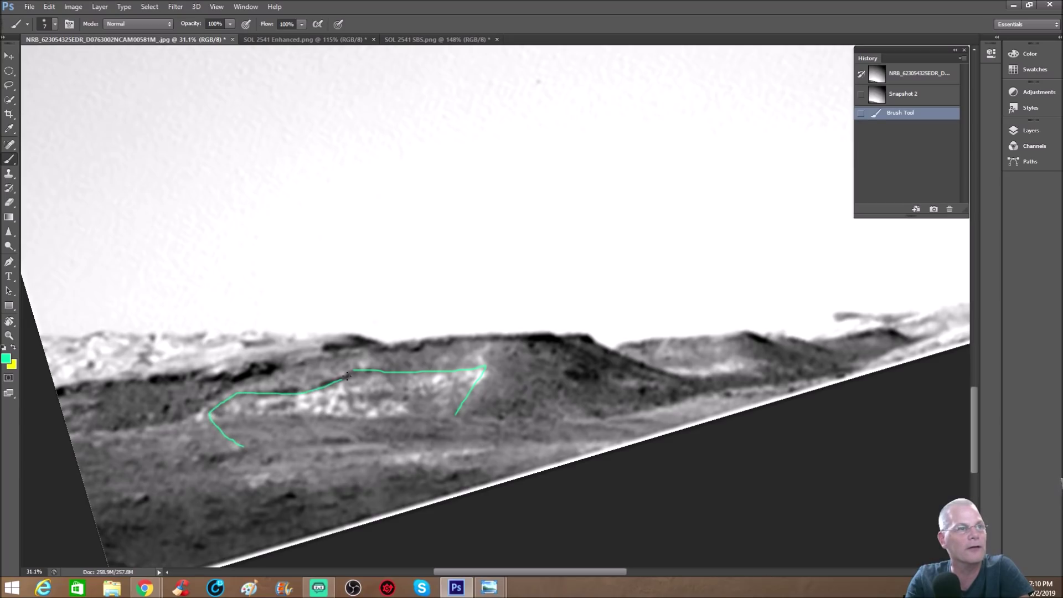
click(362, 366)
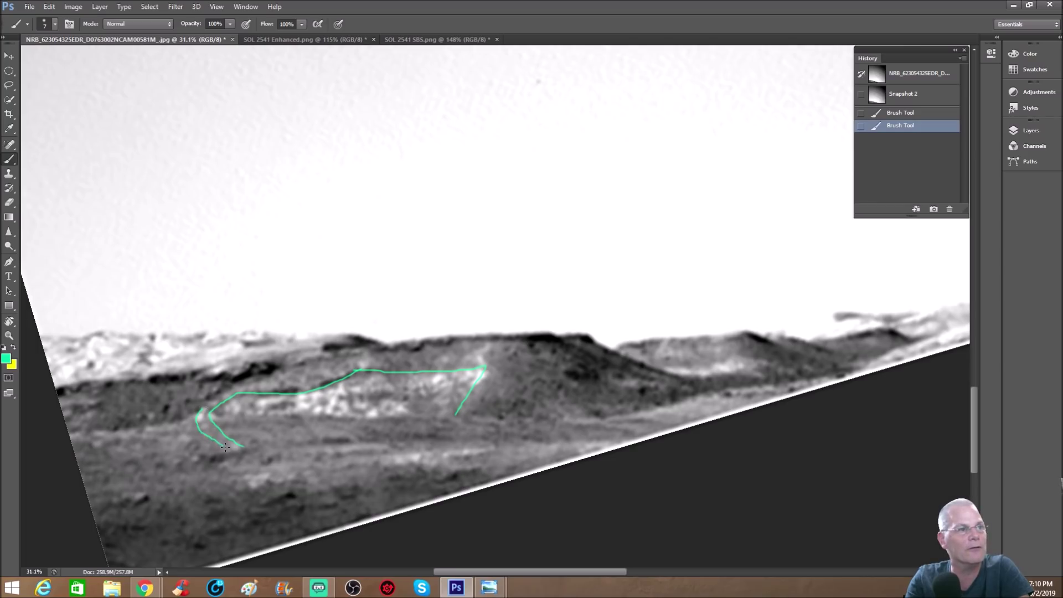
mouse_move(237, 445)
mouse_down()
mouse_move(204, 412)
mouse_move(216, 412)
mouse_up()
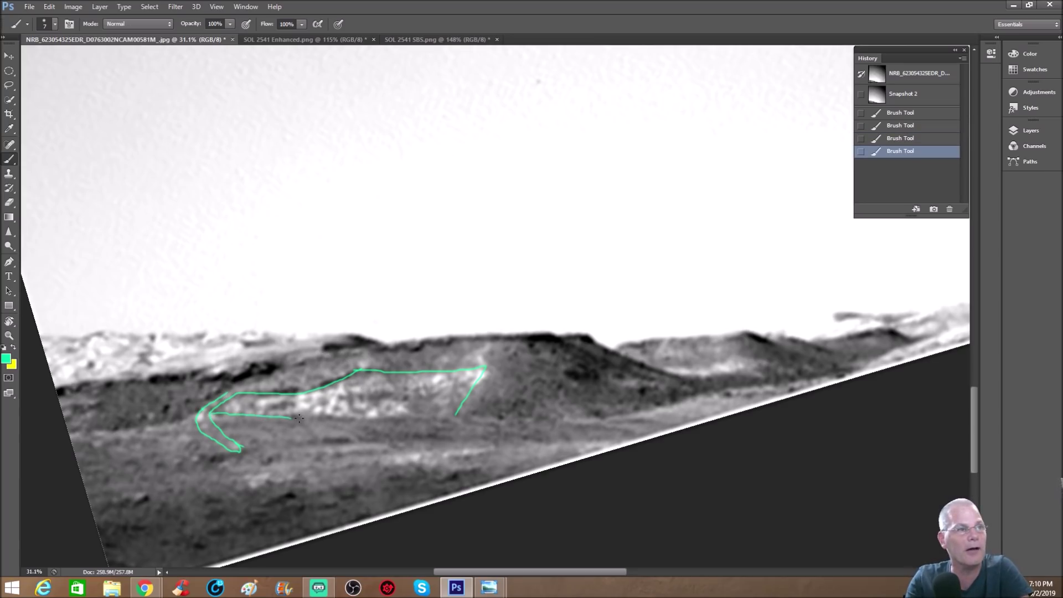
drag(452, 412, 458, 413)
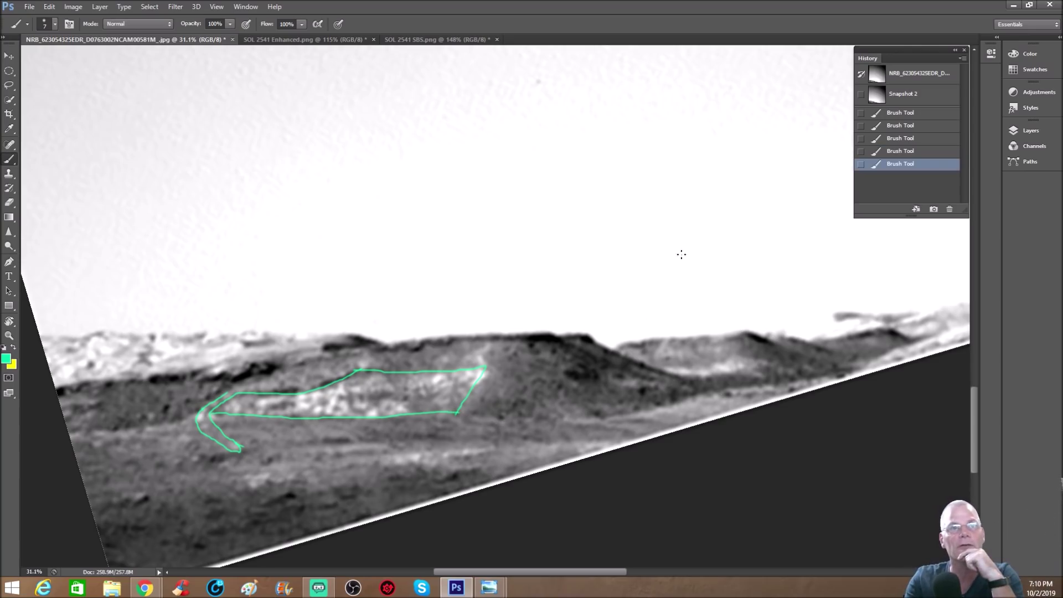
Draw green arrows at the middle and right hills and circle two nearby spots.
mouse_move(681, 254)
mouse_down()
mouse_move(682, 342)
mouse_move(703, 329)
mouse_up()
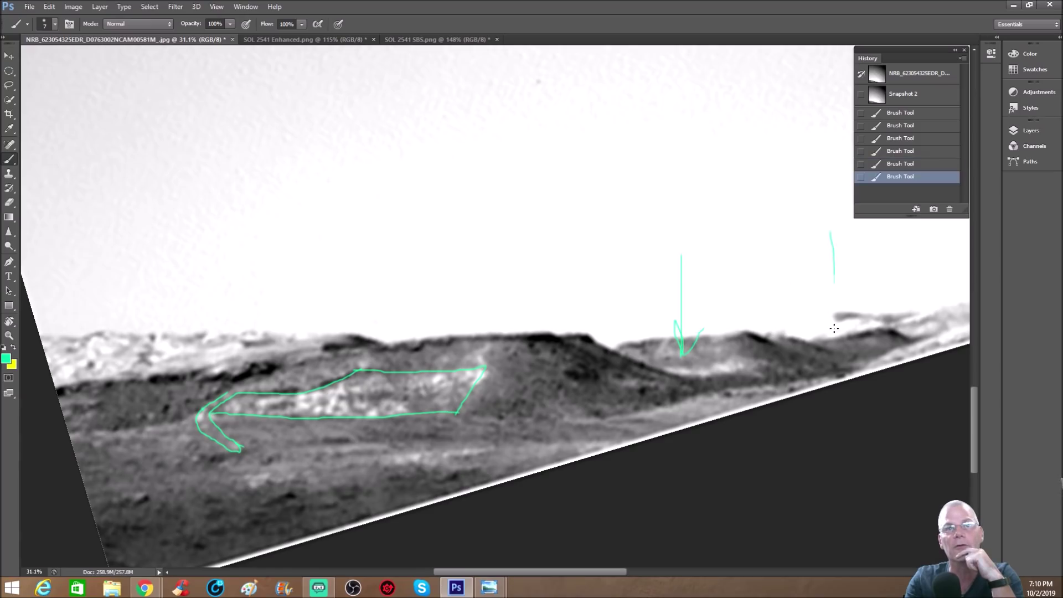
drag(864, 316, 876, 319)
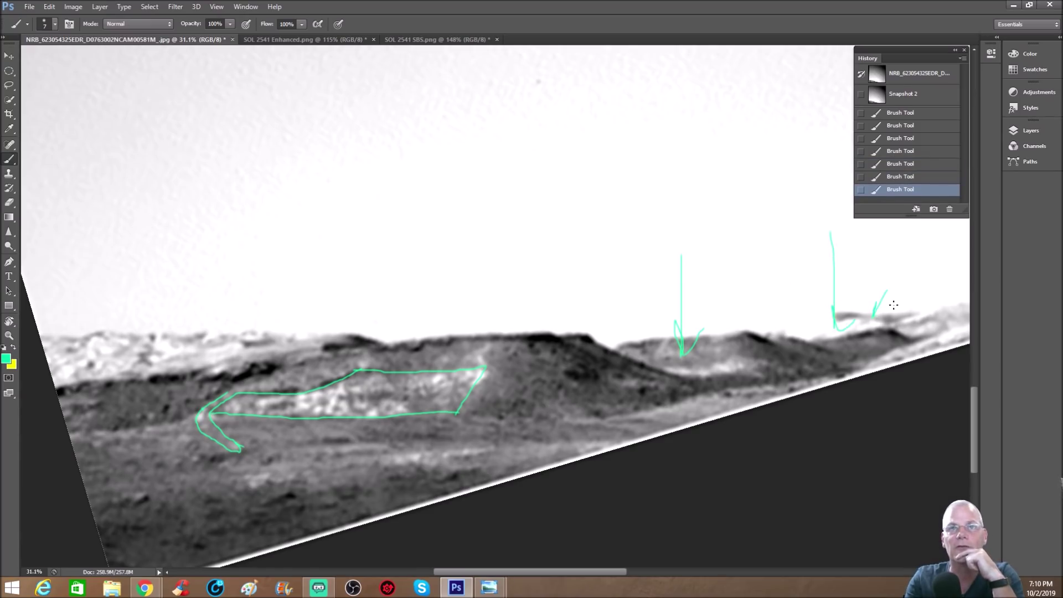
drag(894, 305, 875, 316)
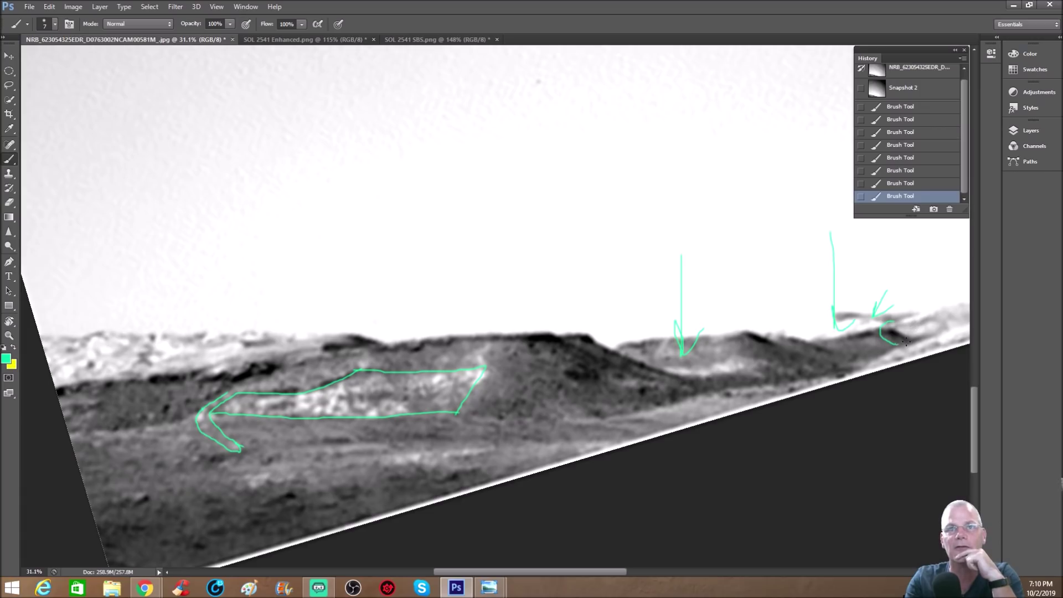
drag(890, 324, 884, 325)
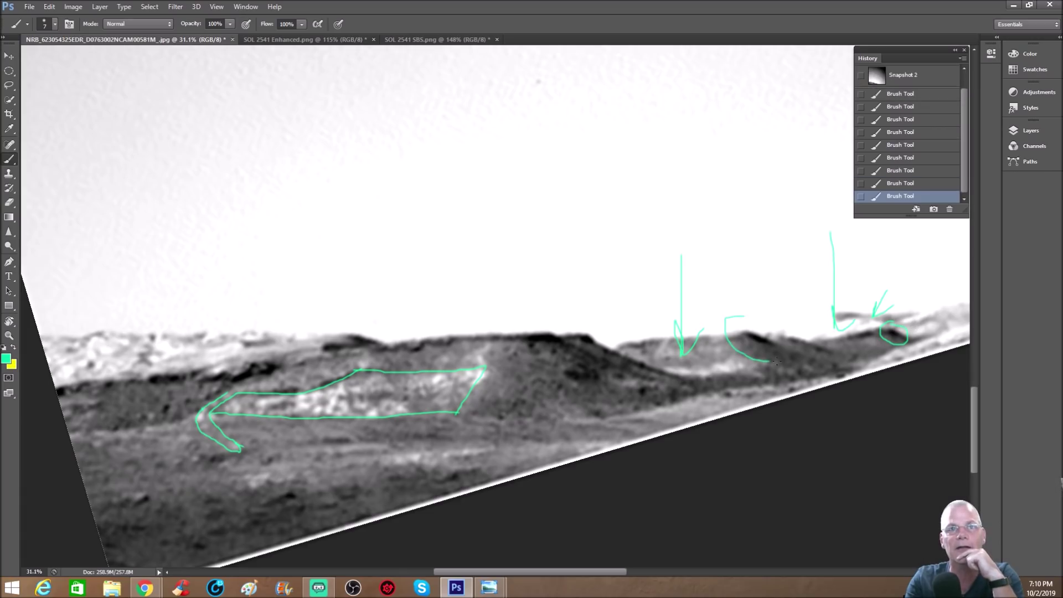
drag(756, 314, 743, 317)
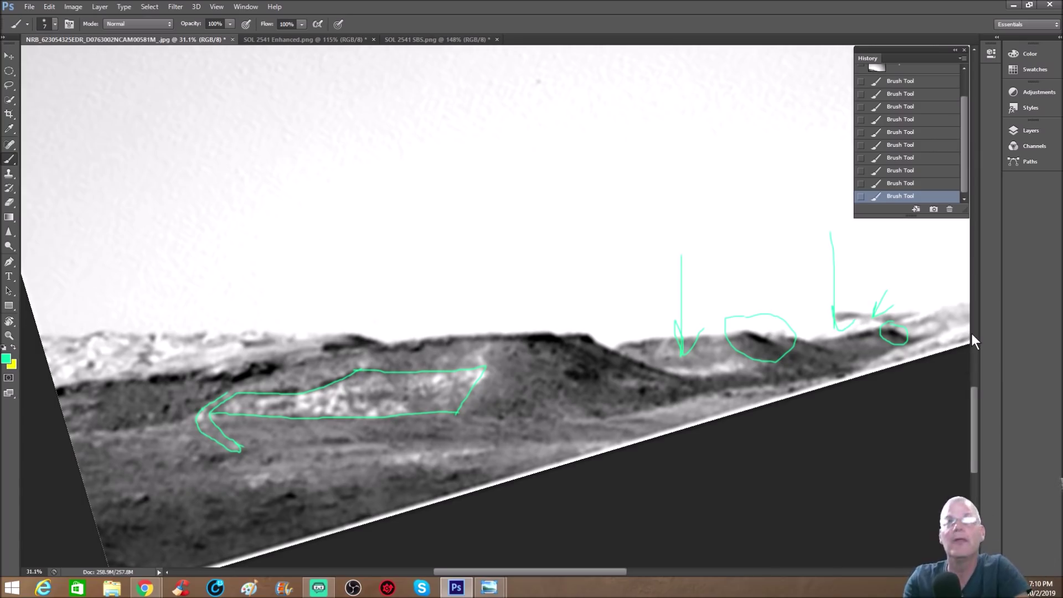
scroll(972, 333, up, 1)
scroll(935, 103, up, 2)
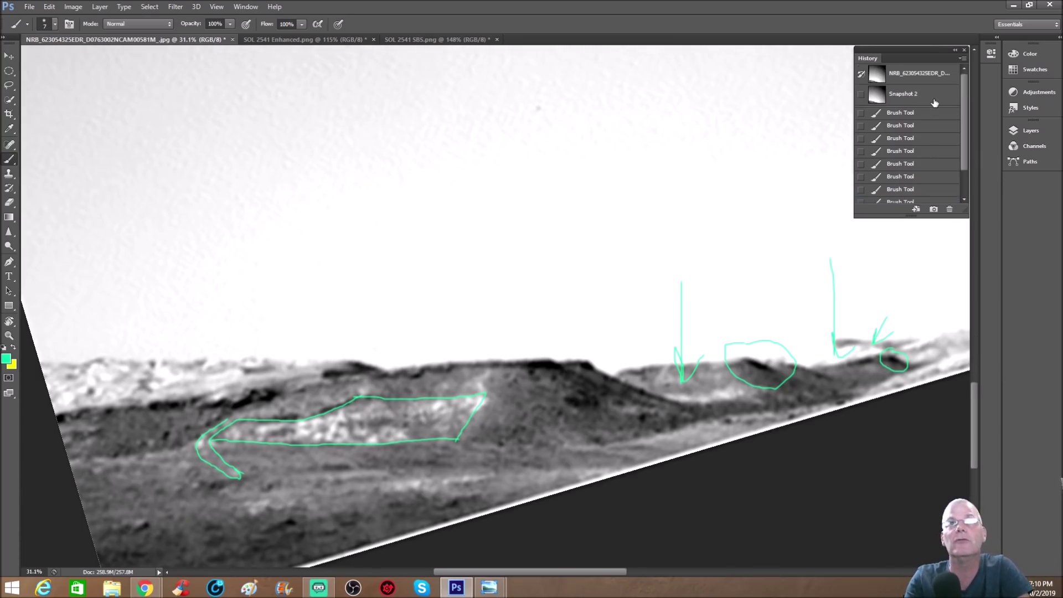
Revert to Snapshot 2, then draw two green ellipses and an arrow on the foreground.
click(934, 103)
scroll(431, 460, down, 1)
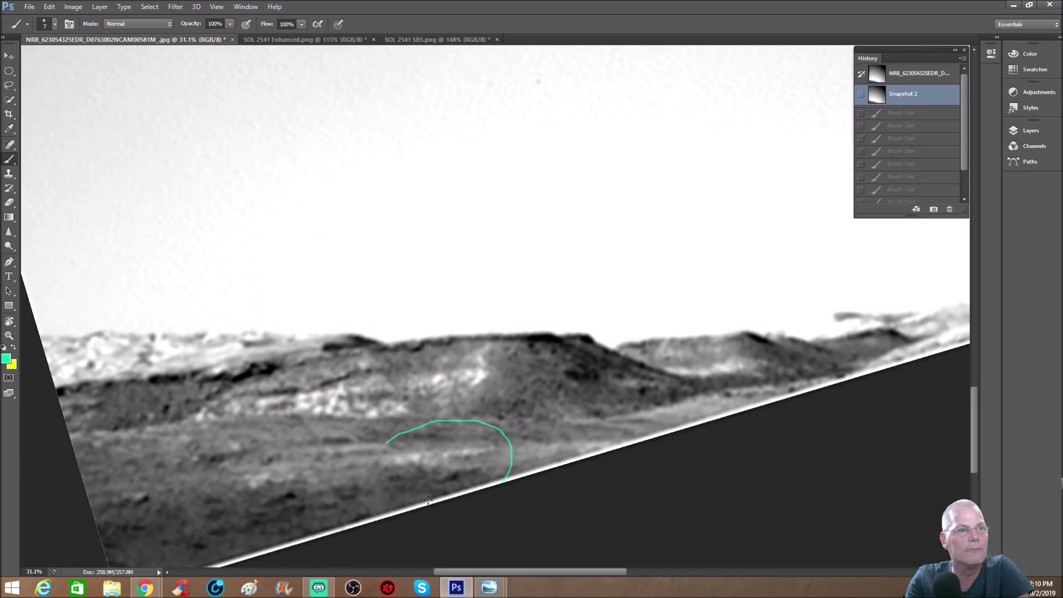
click(384, 446)
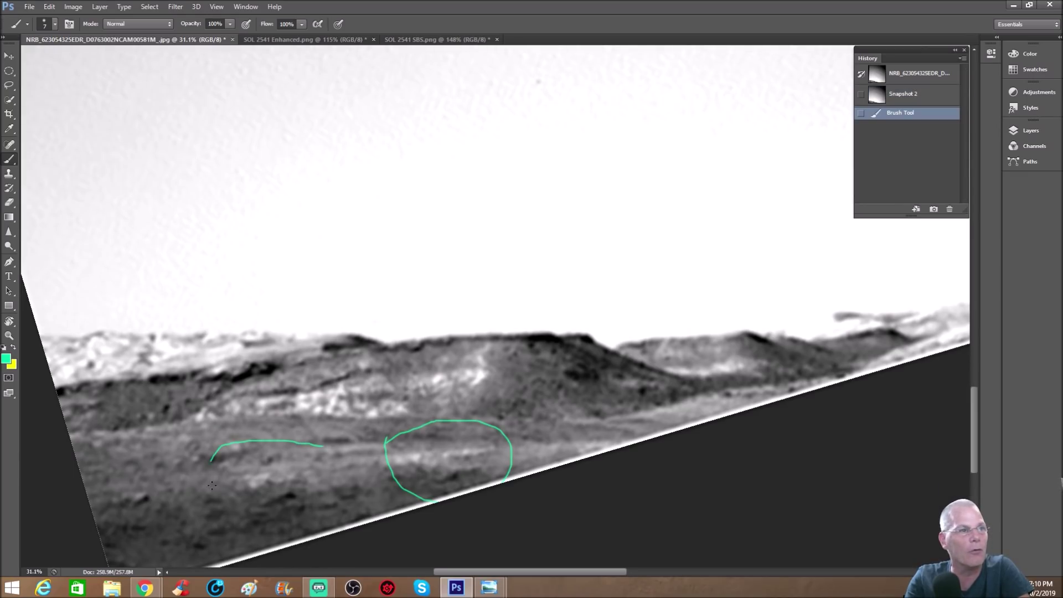
drag(260, 441, 394, 512)
mouse_move(206, 524)
mouse_down()
mouse_move(233, 496)
mouse_move(241, 504)
mouse_up()
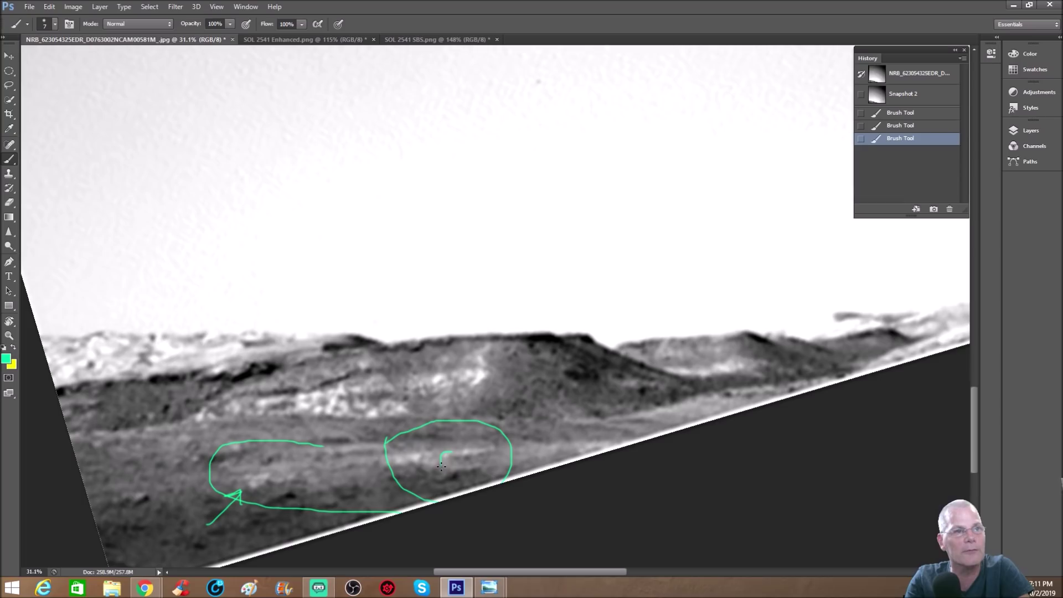
Add a curl, small marks and short lines inside the right ellipse.
drag(441, 465, 482, 466)
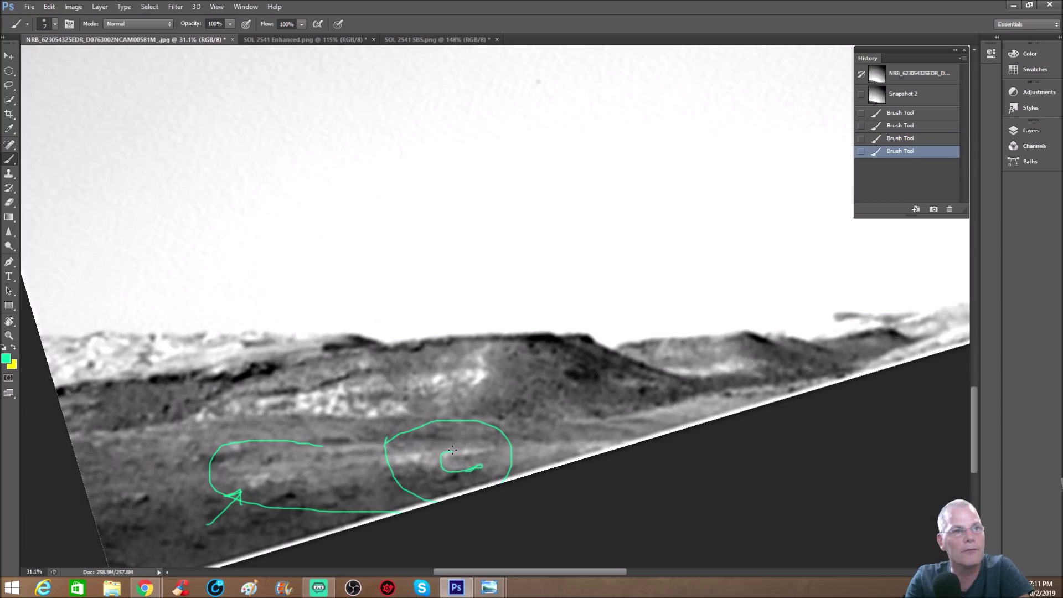
click(482, 445)
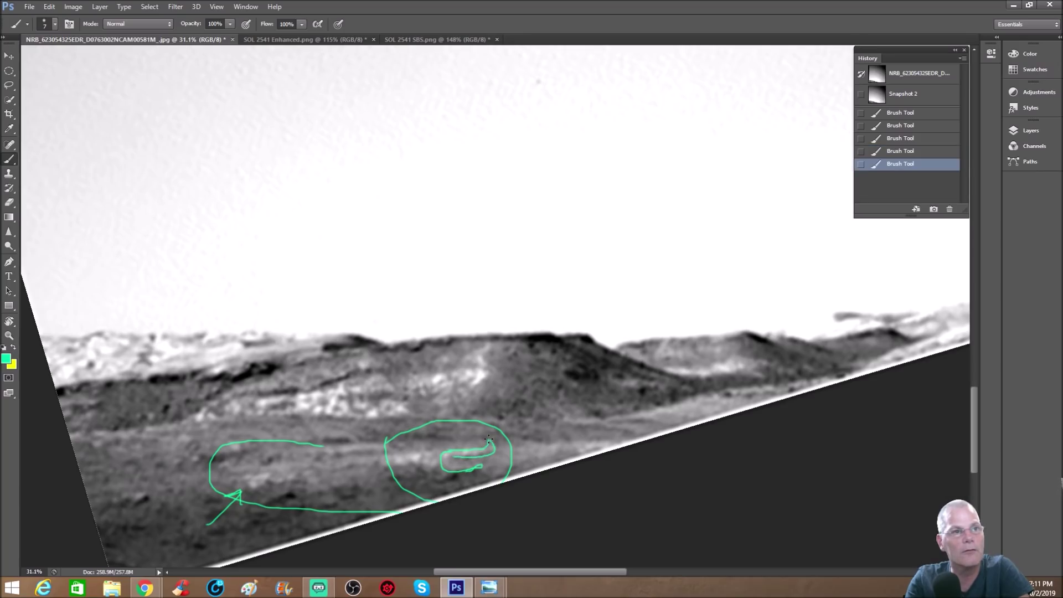
drag(489, 441, 454, 456)
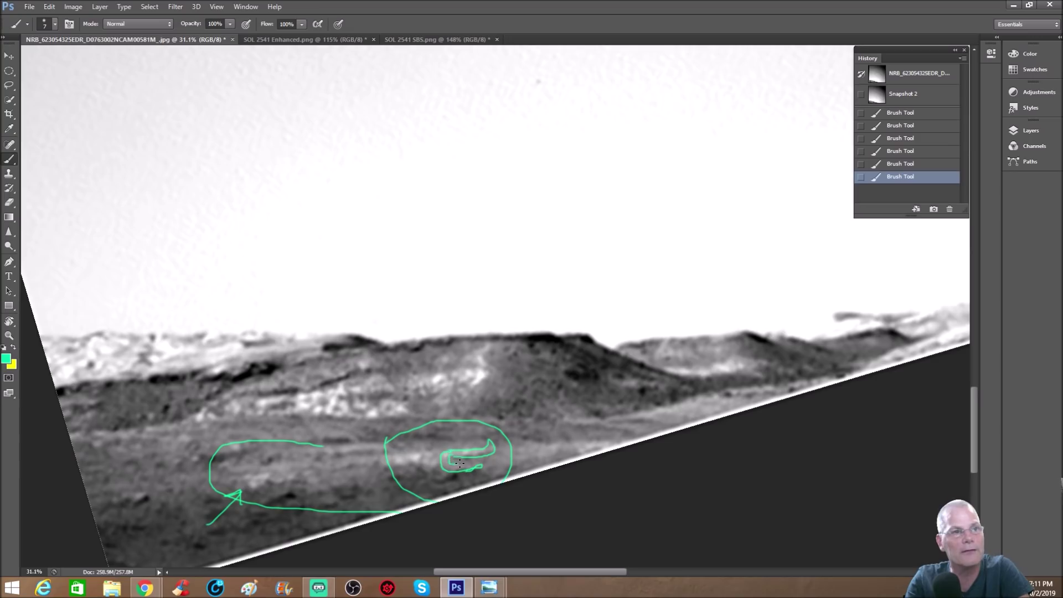
click(476, 462)
drag(397, 456, 438, 454)
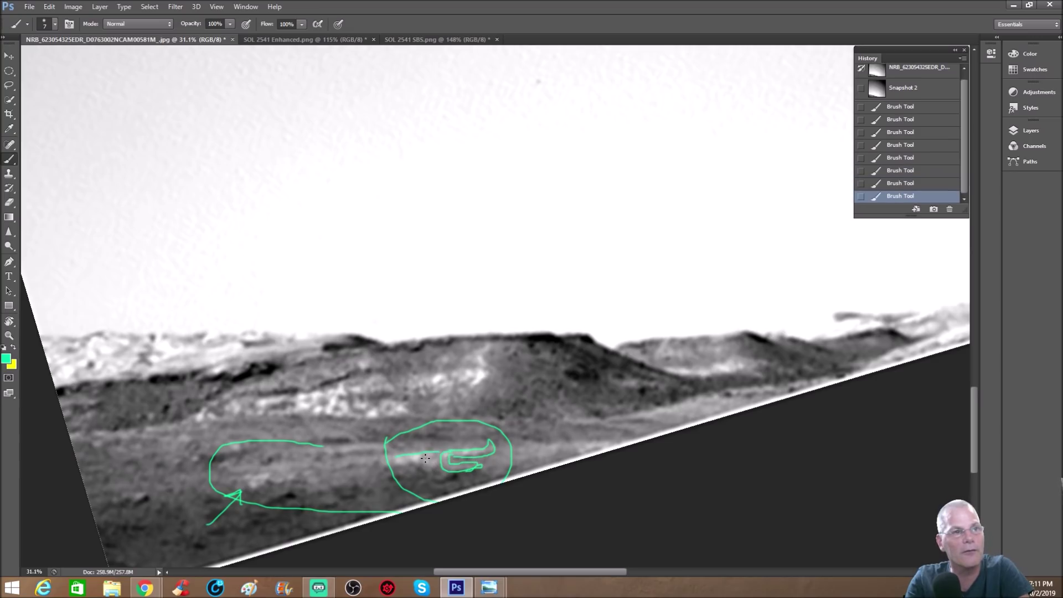
drag(404, 471, 449, 470)
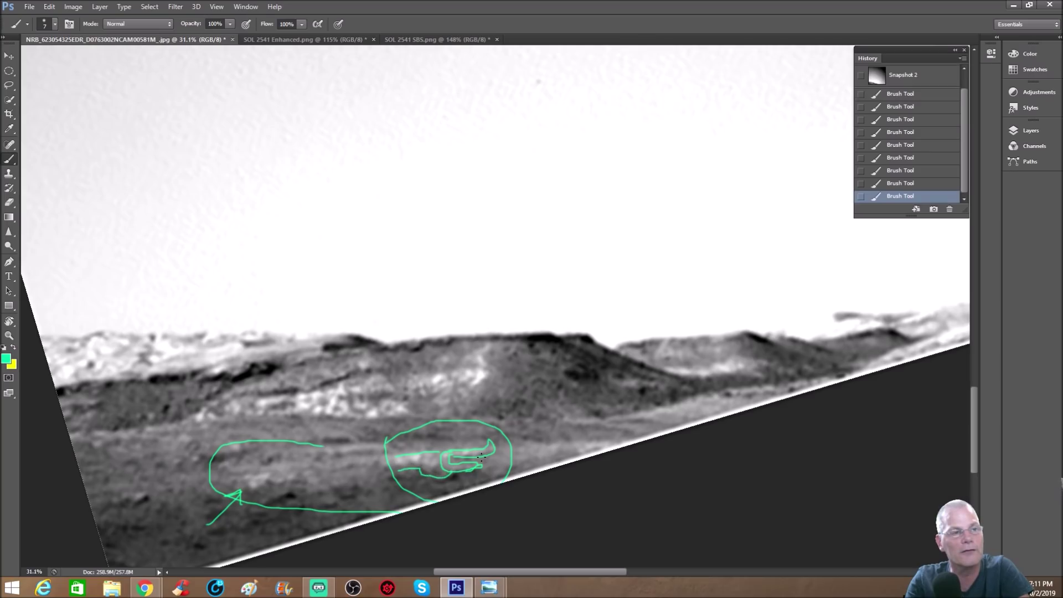
Step back in History to the first ellipse, then add small arrows and an inner ellipse.
click(911, 170)
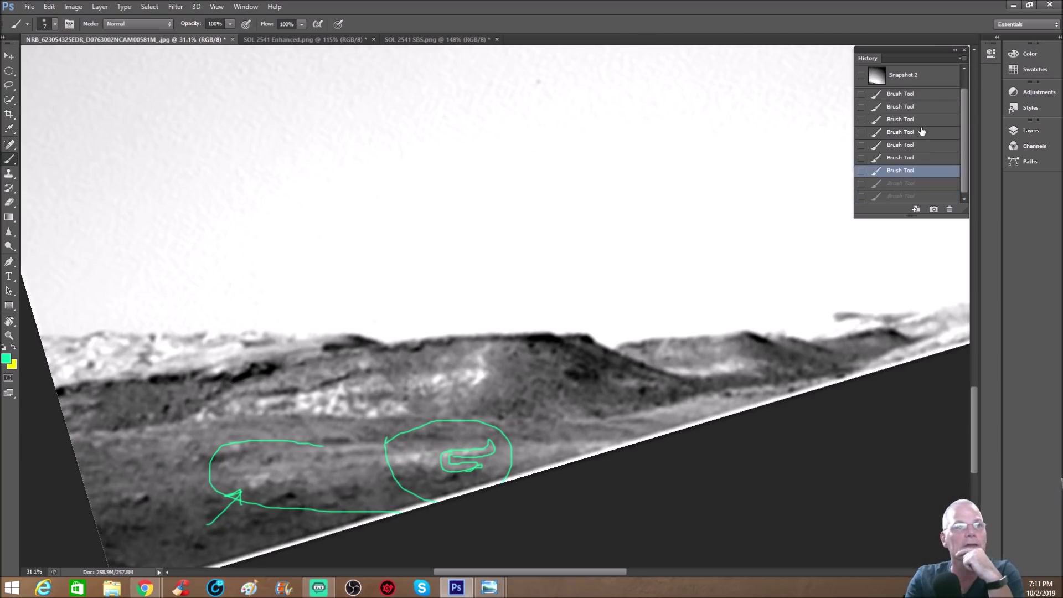
click(922, 131)
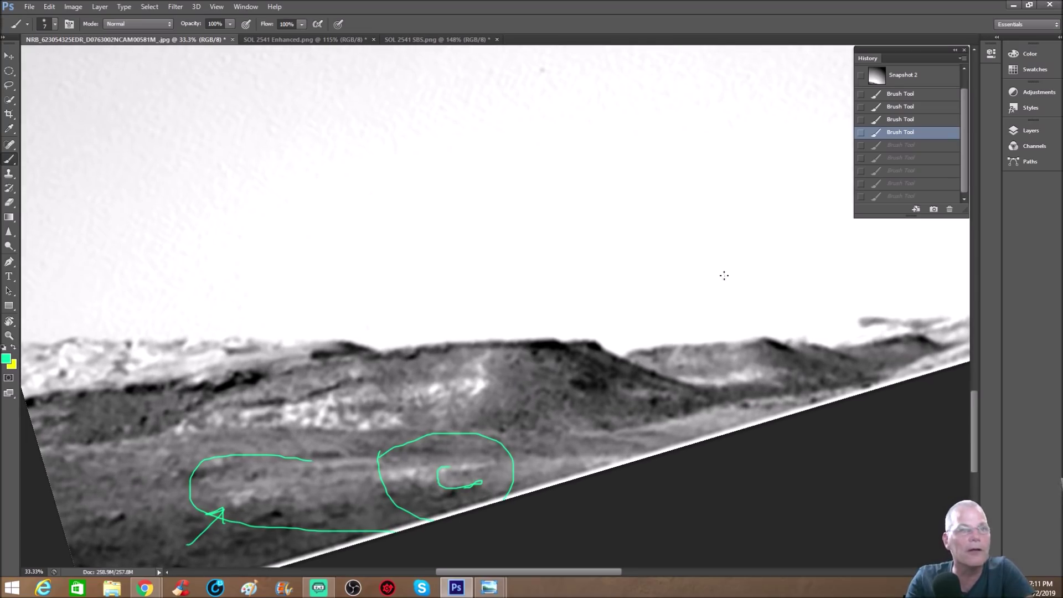
click(909, 93)
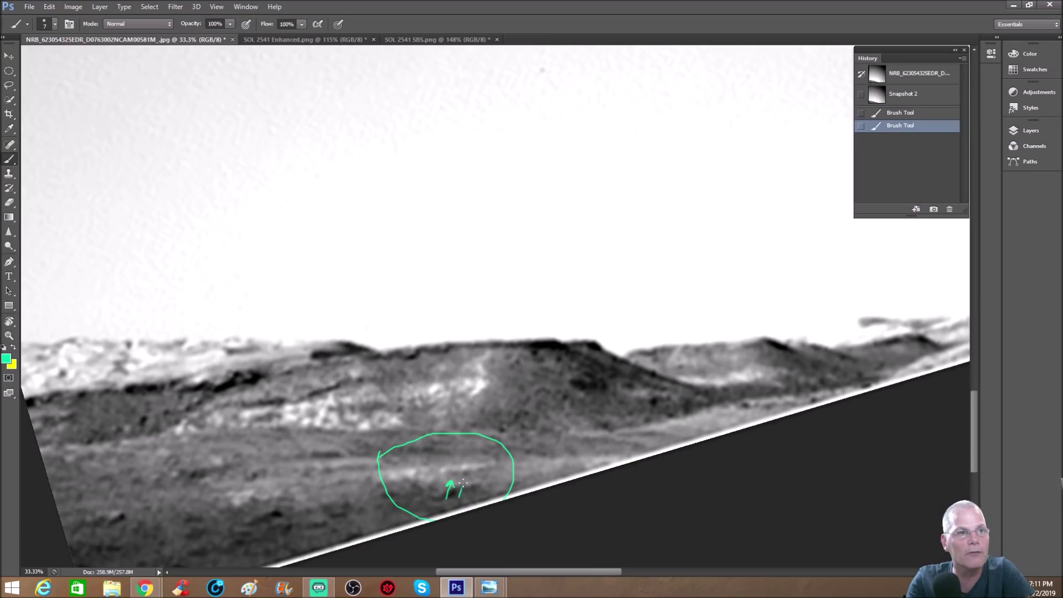
mouse_move(465, 487)
mouse_down()
mouse_move(469, 495)
mouse_move(483, 484)
mouse_up()
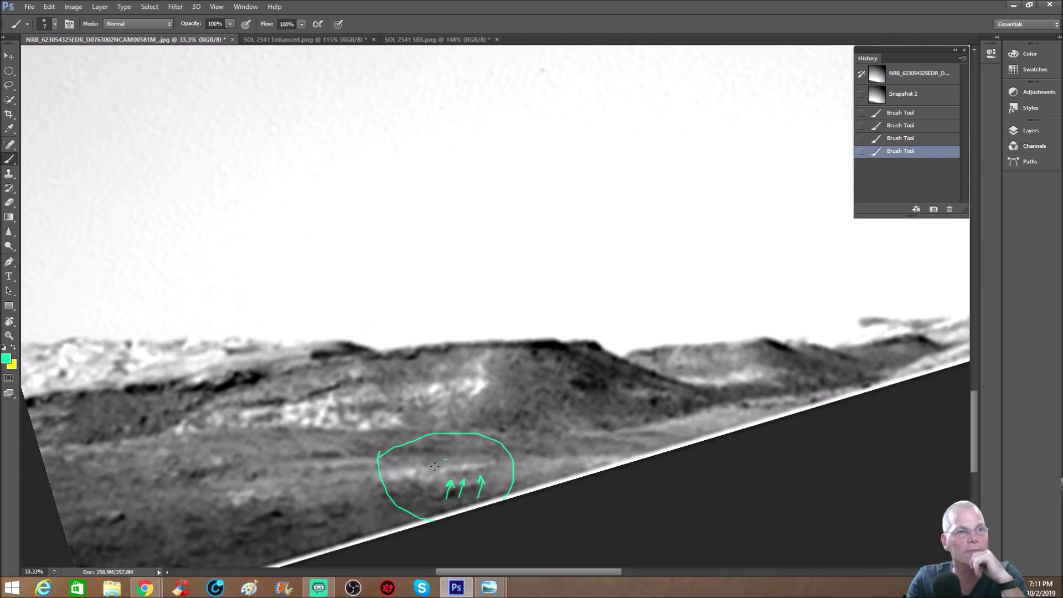
drag(434, 466, 432, 462)
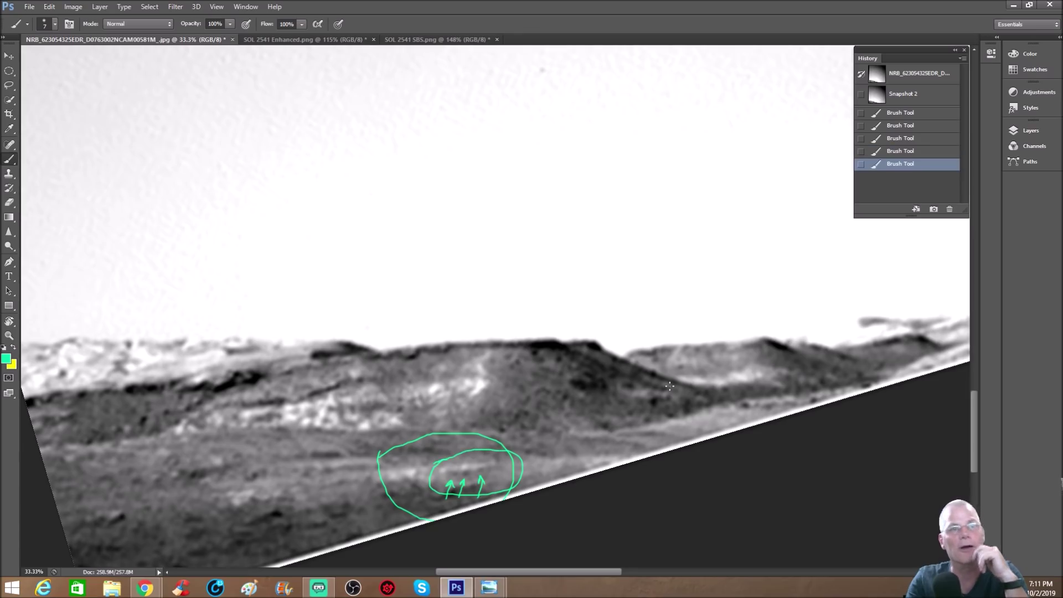
scroll(656, 396, up, 1)
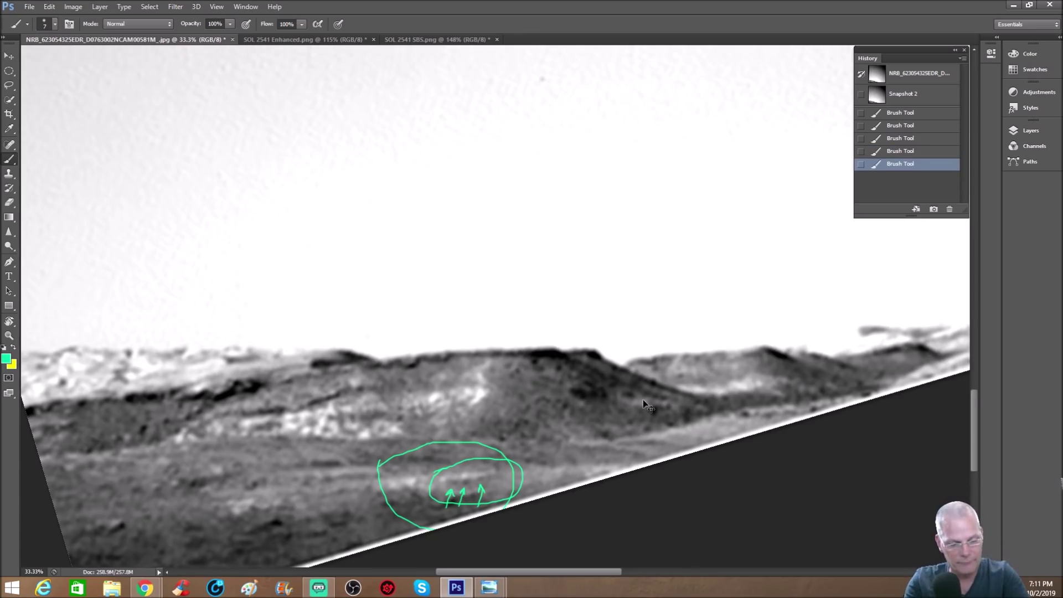
Zoom in and draw a green wrench-shaped stroke with a small ring on the butte slope.
key(ctrl+plus)
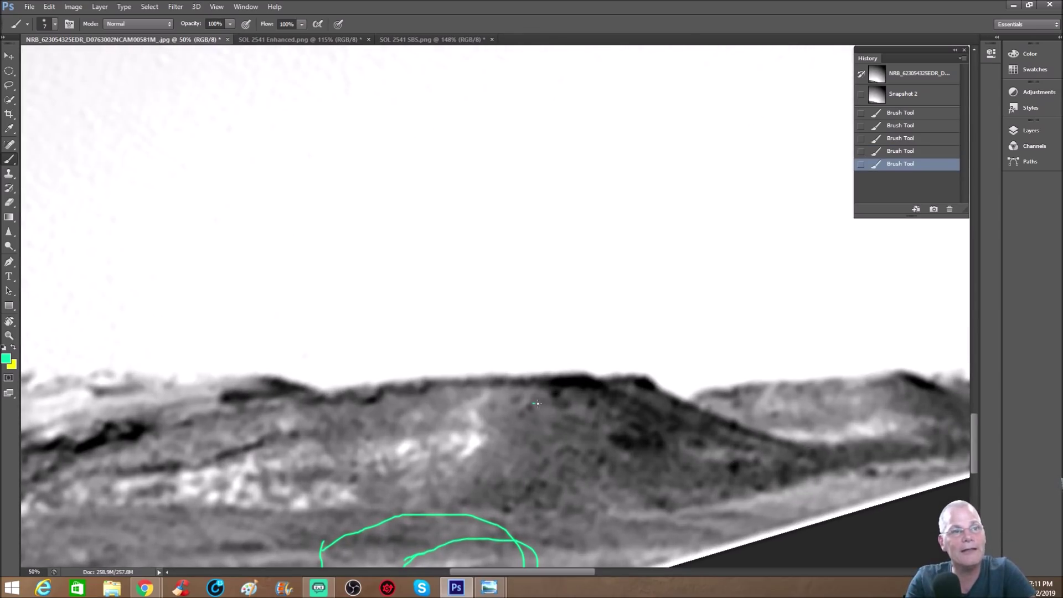
drag(565, 413, 640, 431)
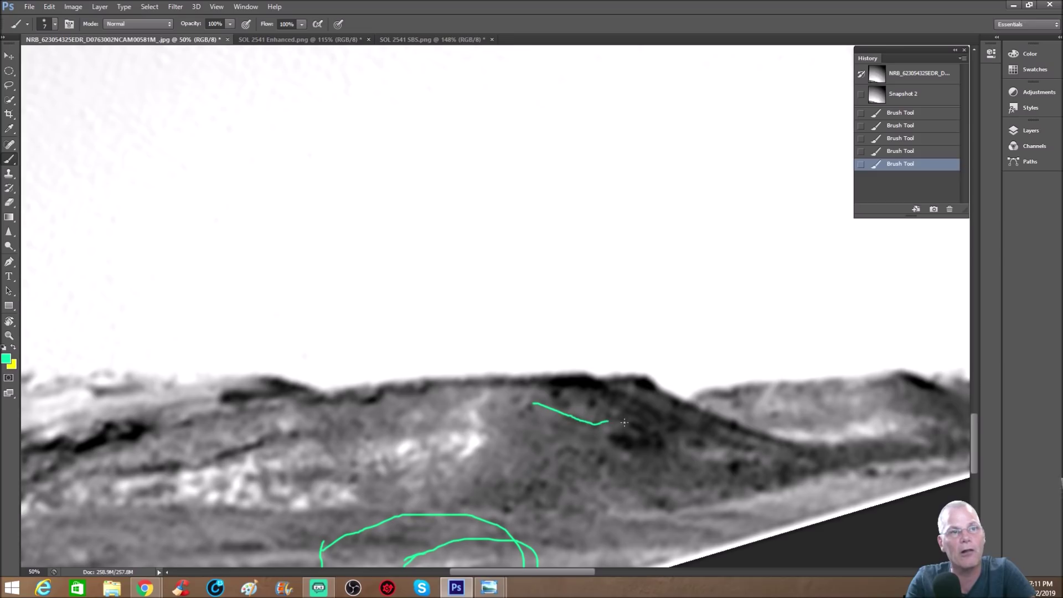
mouse_move(638, 431)
mouse_down()
mouse_move(608, 431)
mouse_move(633, 456)
mouse_move(602, 456)
mouse_move(592, 434)
mouse_move(526, 416)
mouse_up()
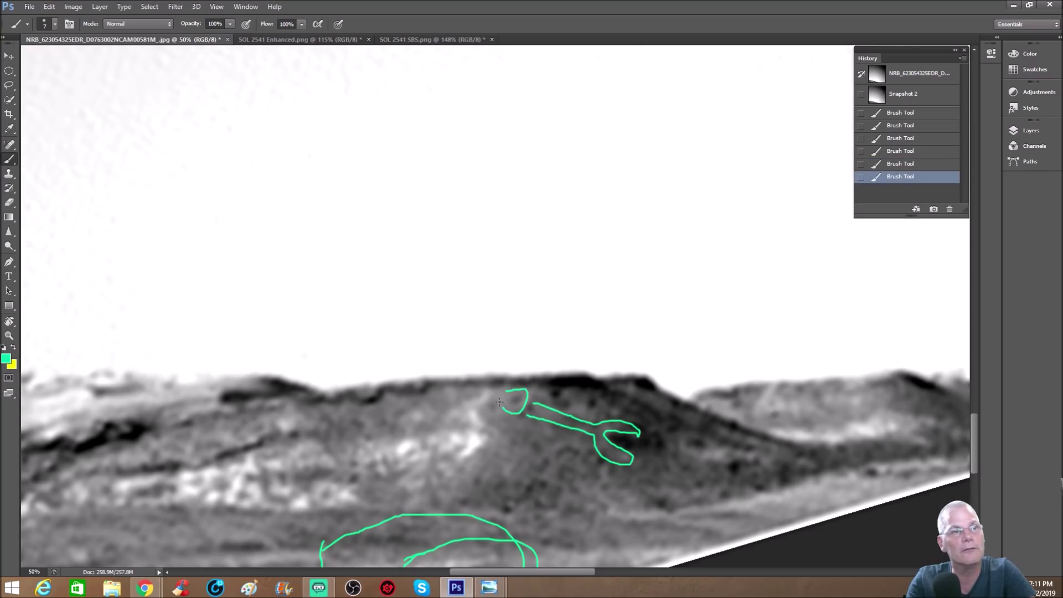
click(513, 390)
drag(512, 394, 515, 397)
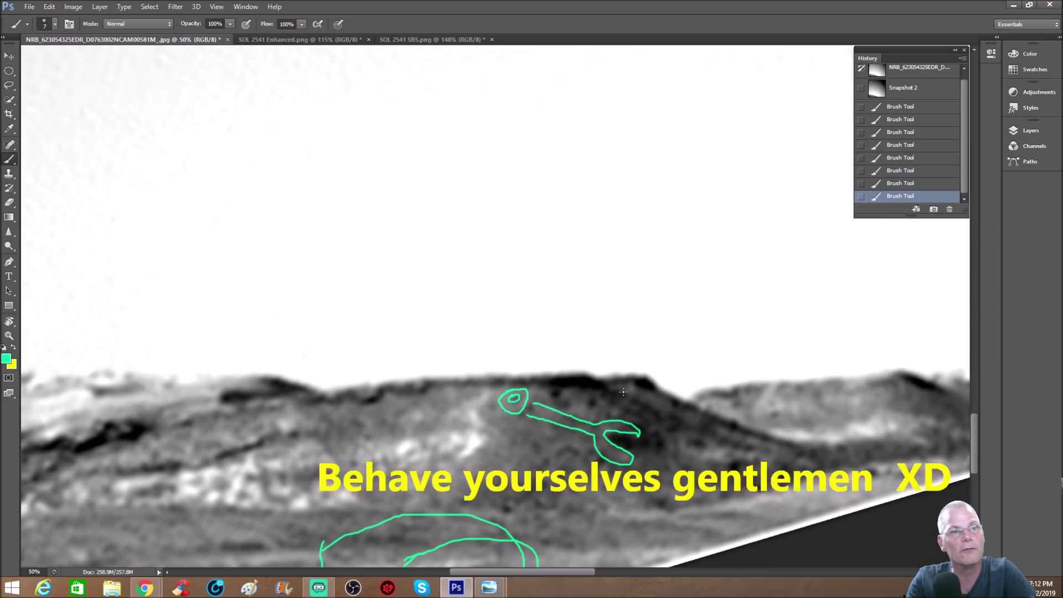
scroll(624, 392, down, 3)
scroll(623, 392, down, 2)
scroll(623, 393, down, 1)
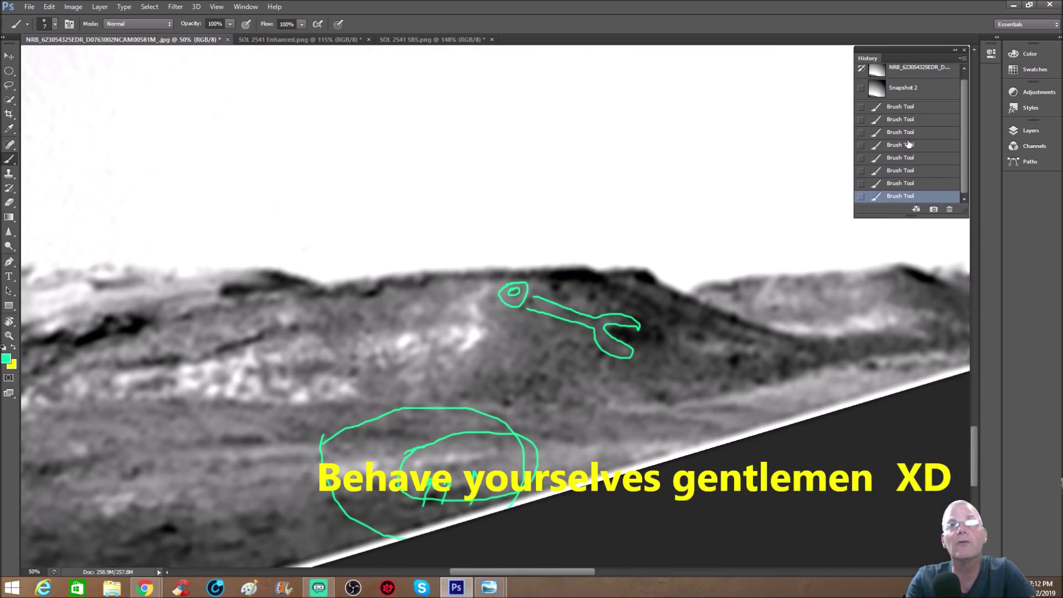
Revert to the clean snapshot, sketch a trial green loop, then restore the snapshot again.
click(920, 101)
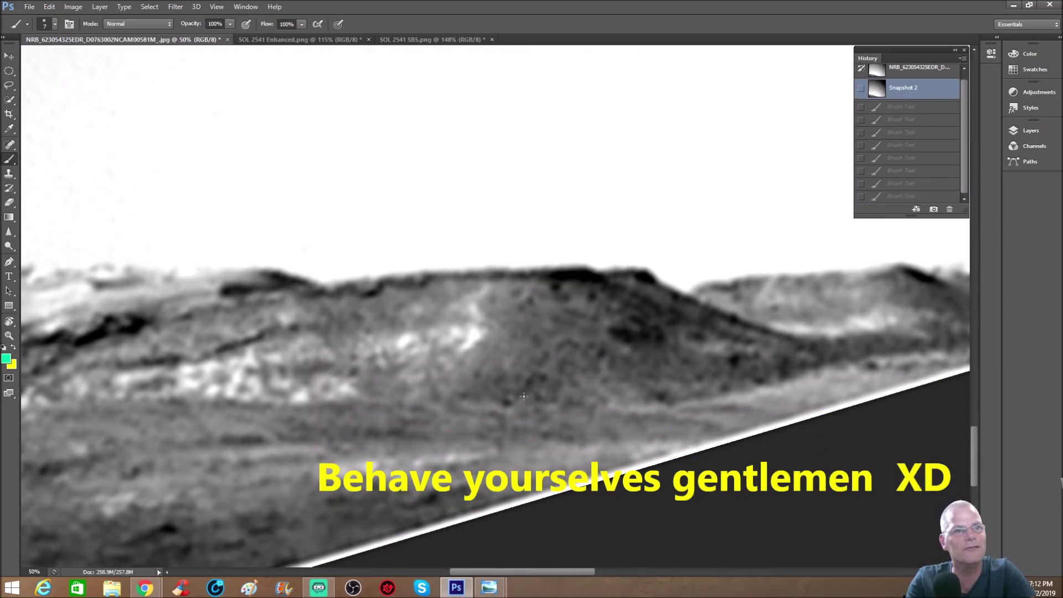
mouse_move(446, 405)
mouse_down()
mouse_move(495, 408)
mouse_move(508, 458)
mouse_move(546, 469)
mouse_move(565, 467)
mouse_move(583, 440)
mouse_move(452, 387)
mouse_up()
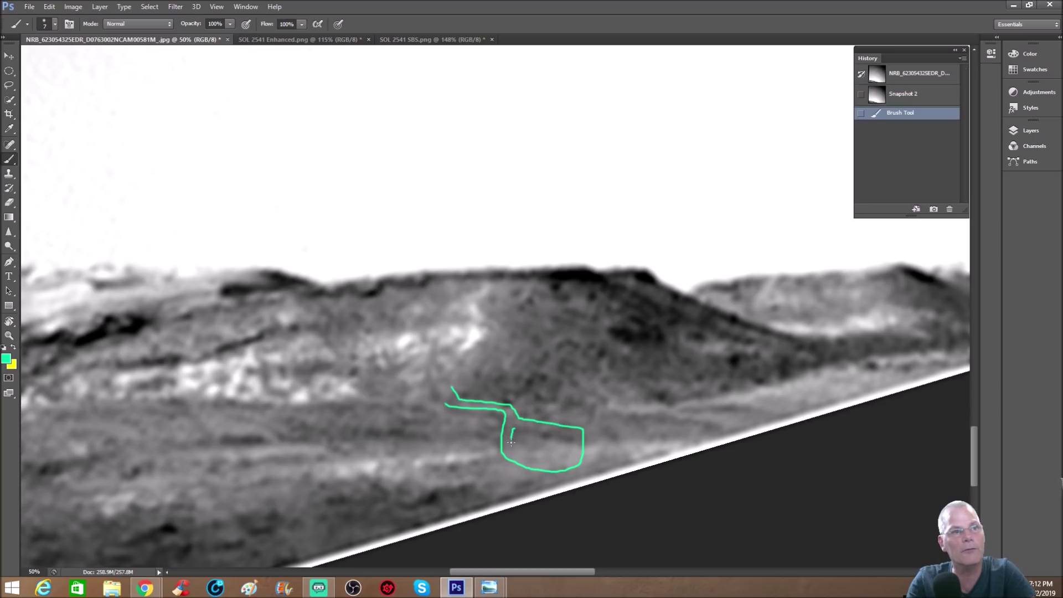
drag(512, 443, 516, 453)
drag(548, 432, 514, 430)
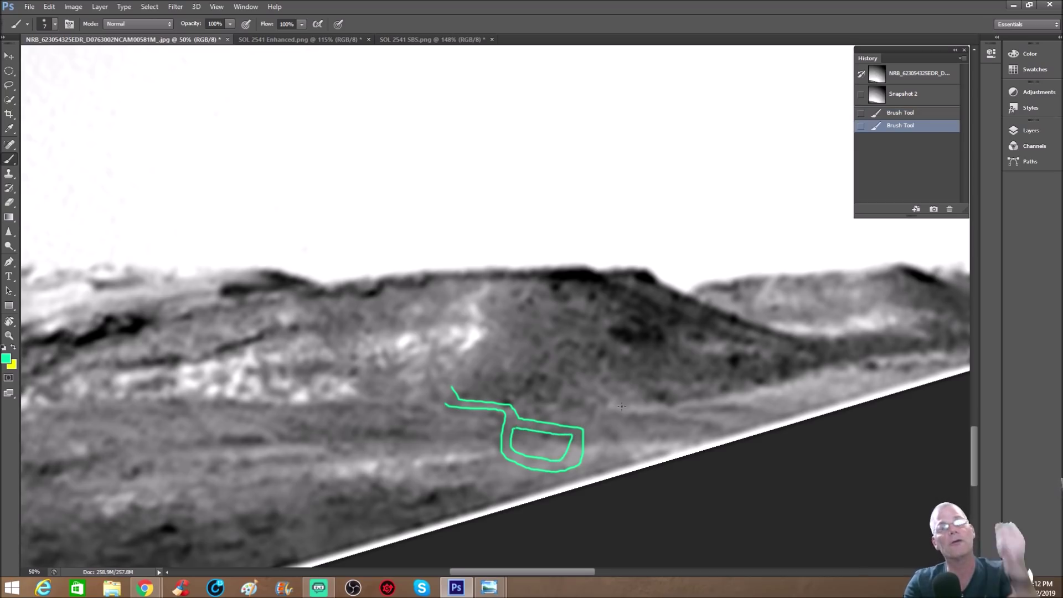
click(904, 93)
Draw a small green circle with tail marks on the foreground ground.
drag(536, 572, 478, 572)
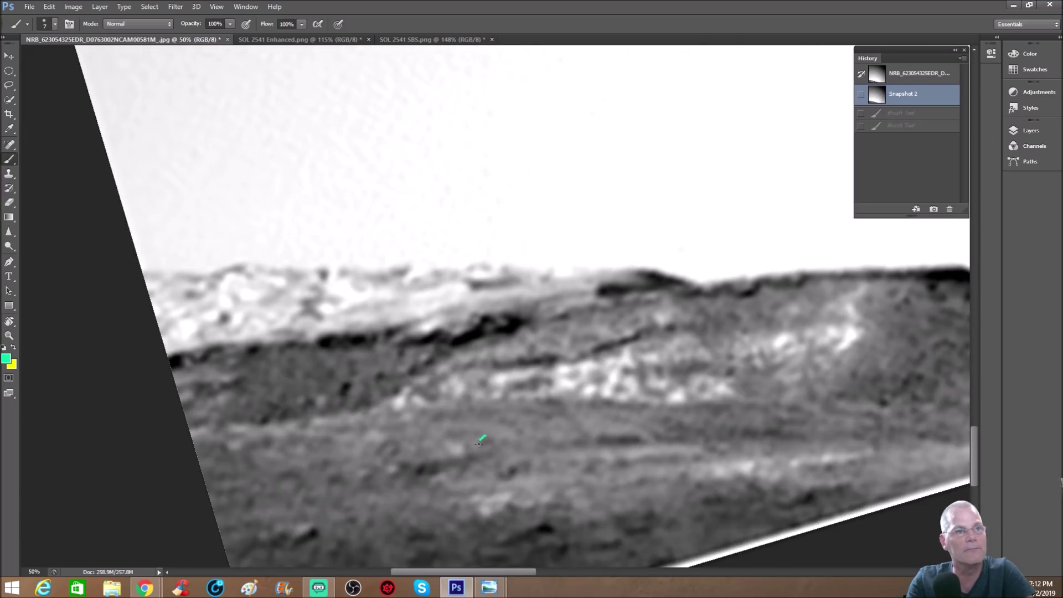
drag(491, 435, 480, 434)
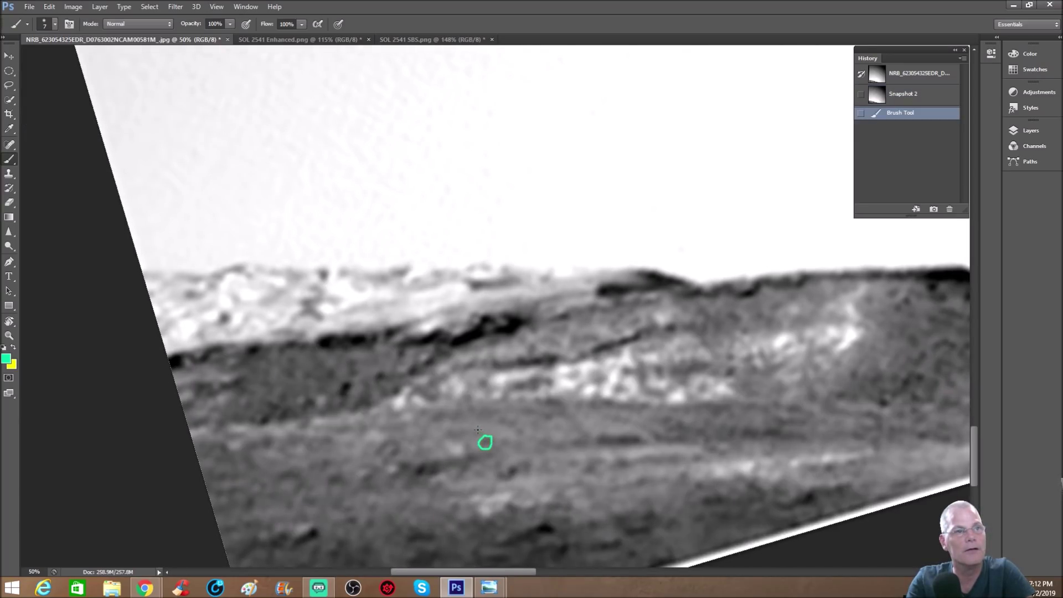
mouse_move(487, 439)
mouse_down()
mouse_move(478, 431)
mouse_move(414, 455)
mouse_up()
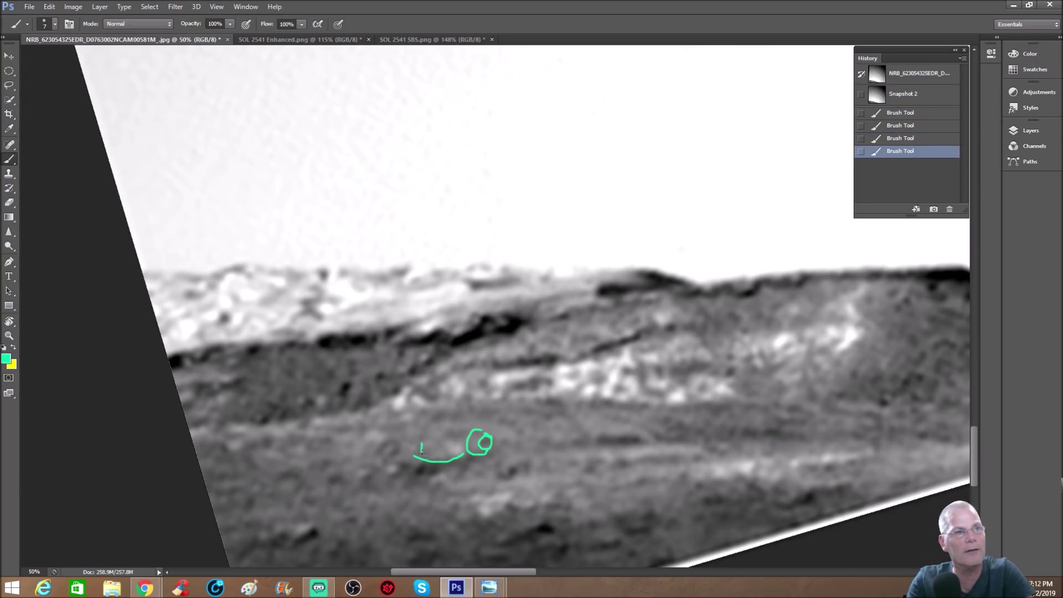
drag(422, 453, 421, 443)
scroll(513, 460, down, 1)
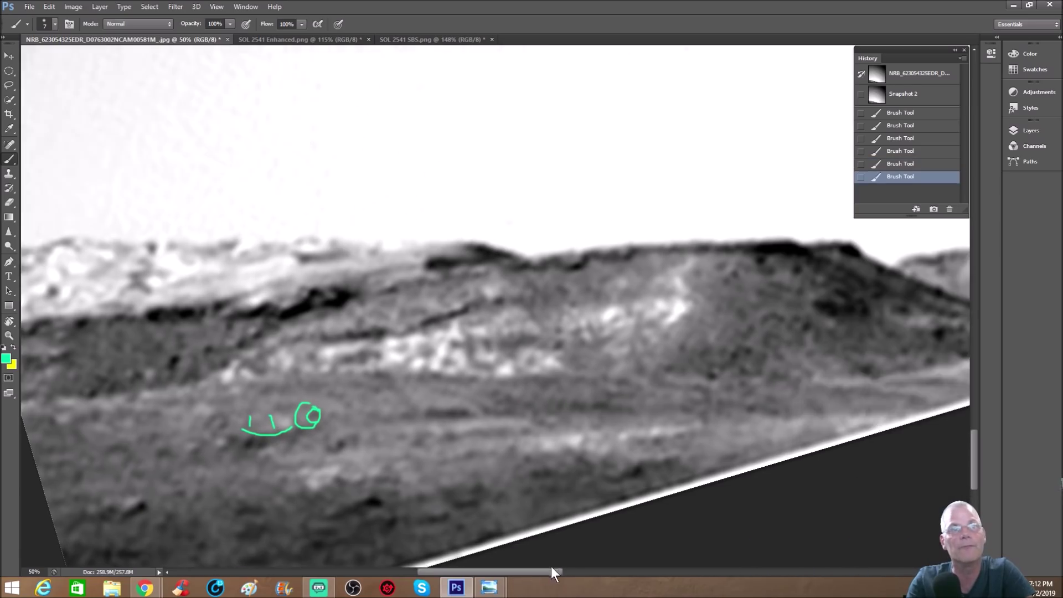
drag(514, 574, 556, 570)
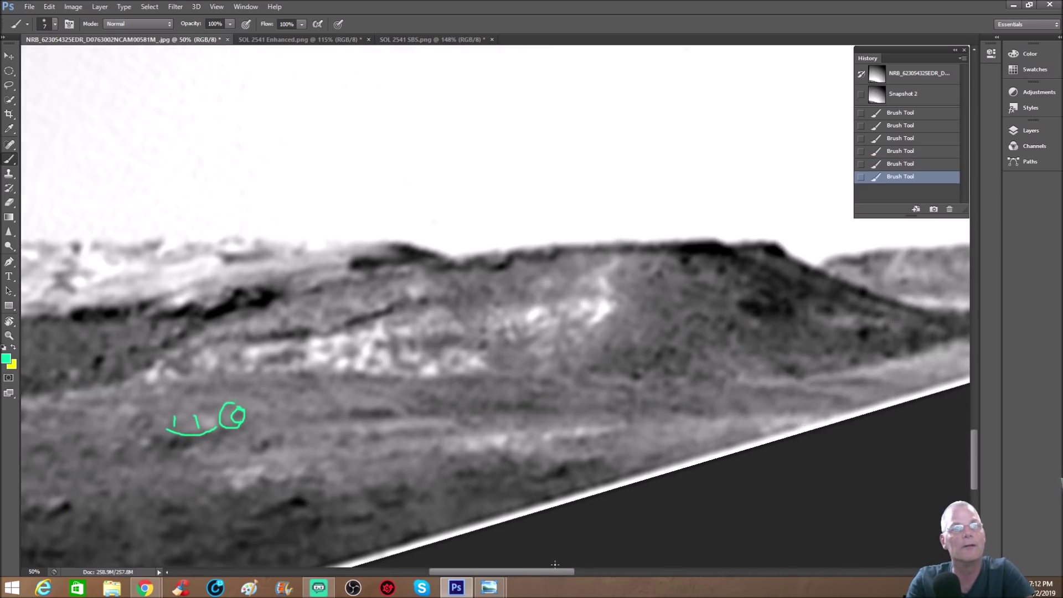
key(ctrl+minus)
scroll(730, 350, up, 1)
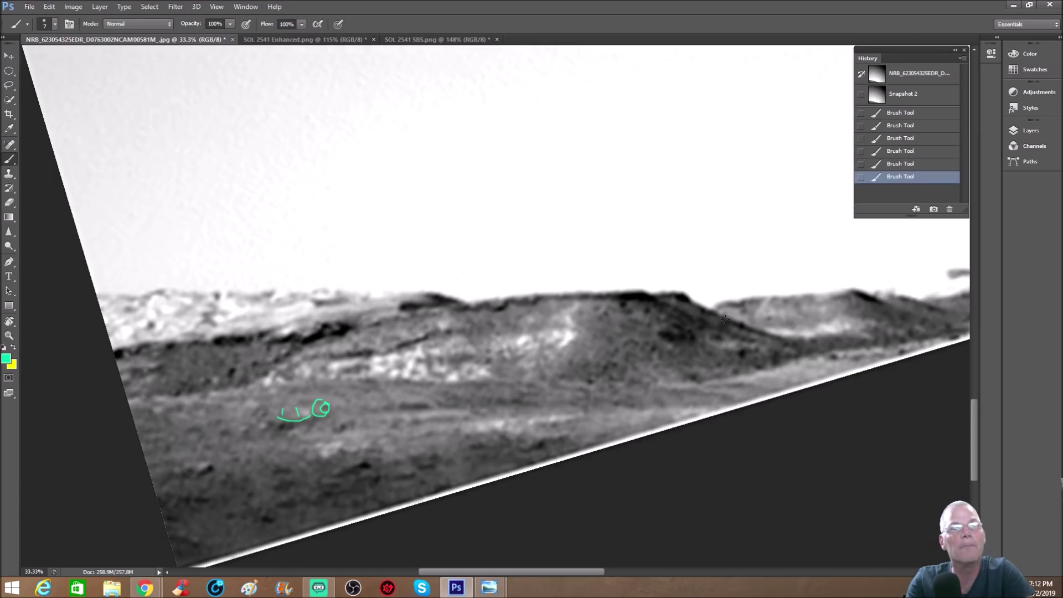
scroll(729, 350, up, 1)
key(ctrl+plus)
drag(548, 571, 580, 546)
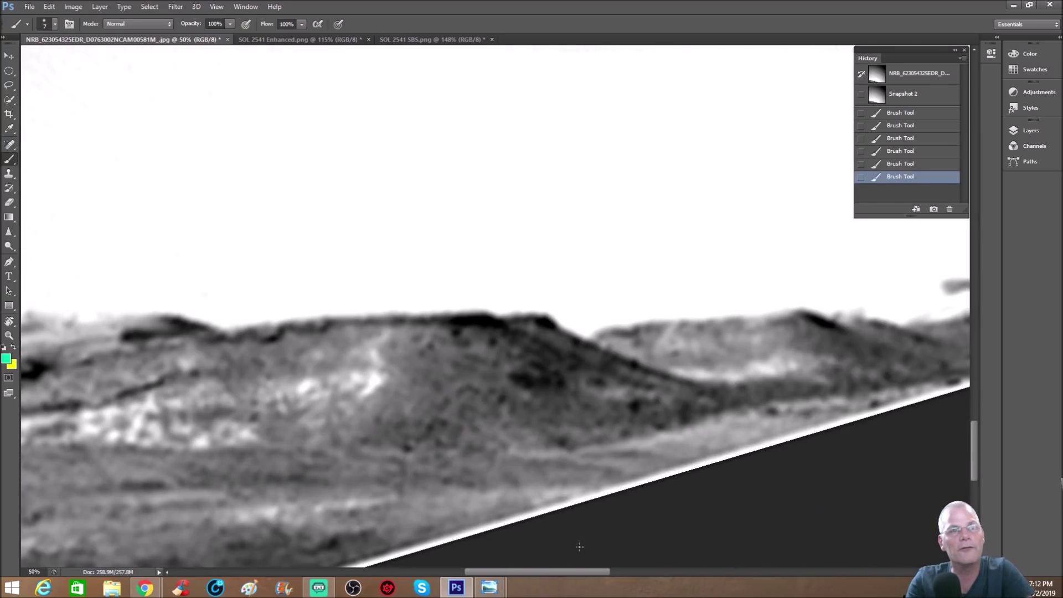
Ring a dark shape on the hill slope and an elongated object on the right ridge.
drag(616, 368, 624, 395)
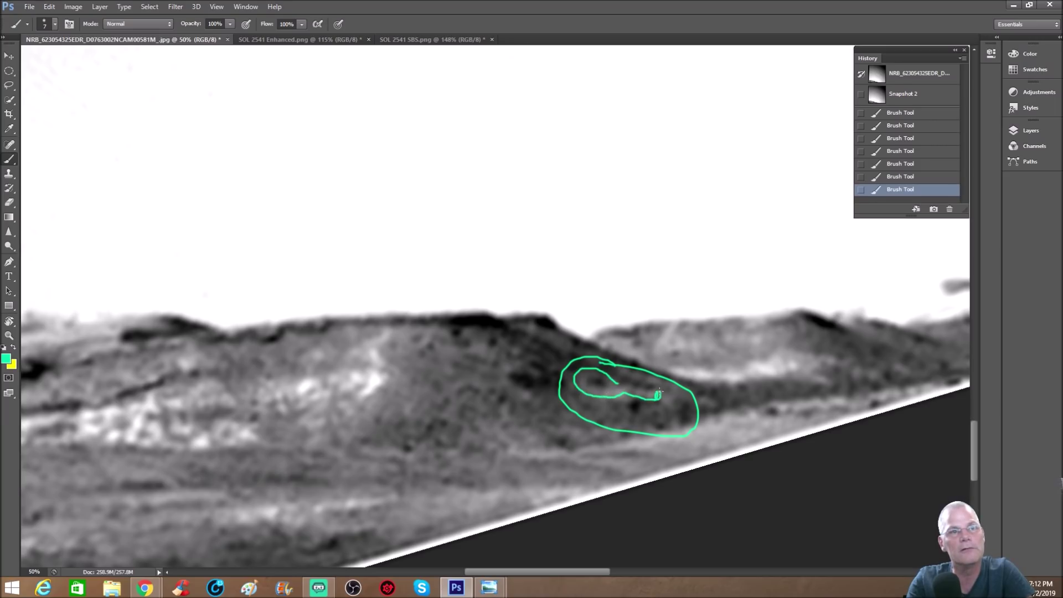
mouse_move(640, 399)
mouse_down()
mouse_move(659, 391)
mouse_move(591, 381)
mouse_up()
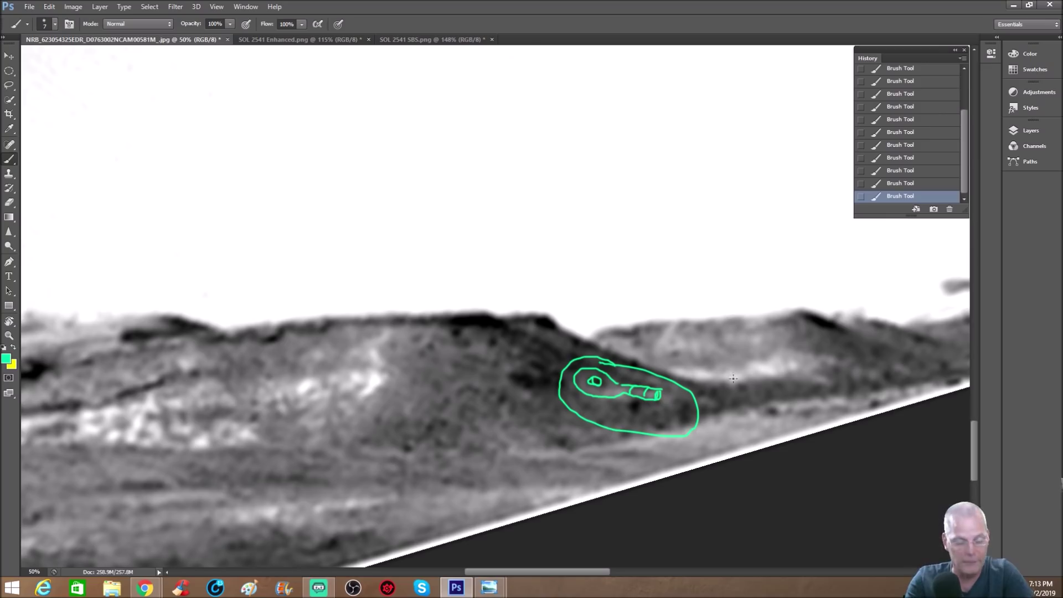
drag(525, 570, 565, 572)
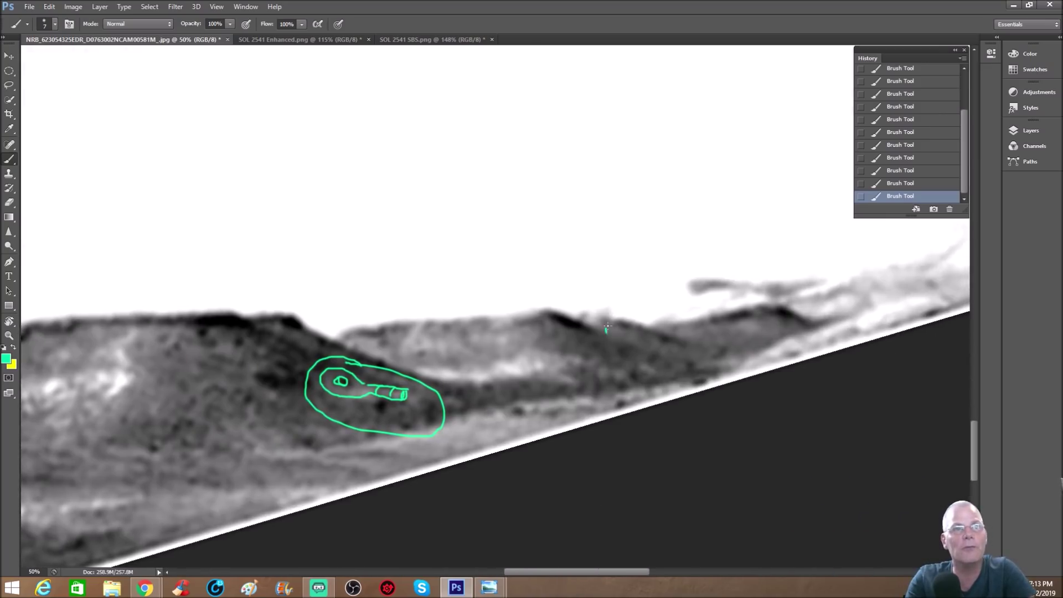
mouse_move(667, 332)
mouse_down()
mouse_move(703, 355)
mouse_move(676, 361)
mouse_move(605, 333)
mouse_move(633, 323)
mouse_up()
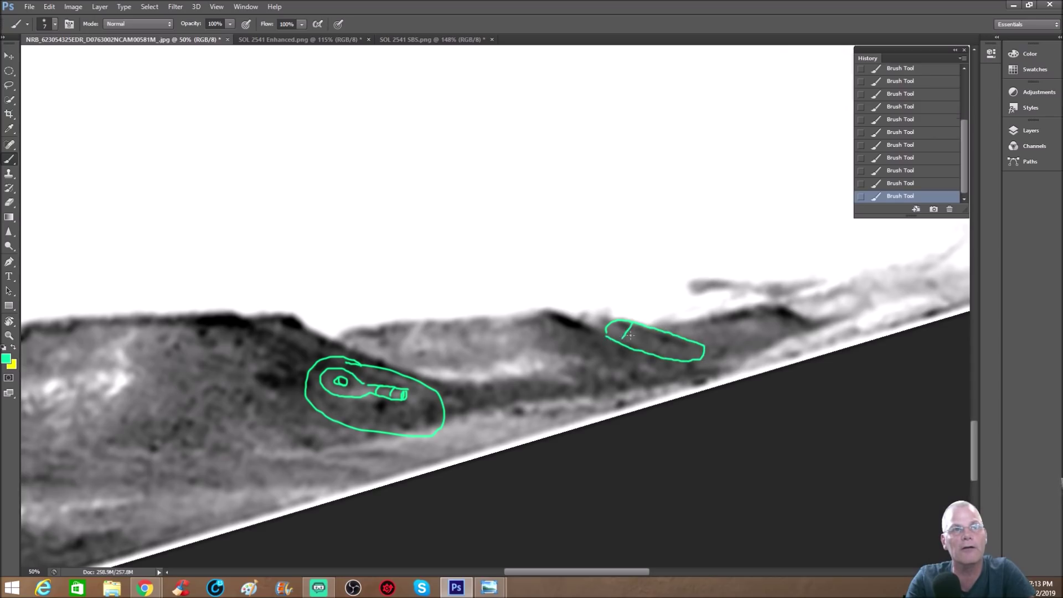
drag(665, 337, 656, 355)
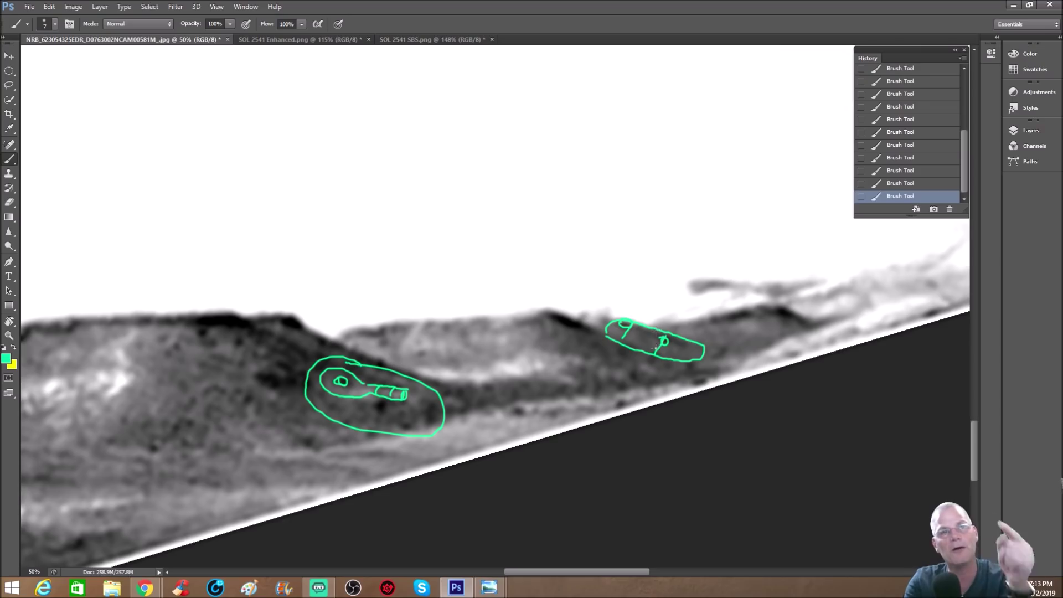
Add an arrow at the right oval, extend its outline, and circle three ridge spots.
mouse_move(649, 260)
mouse_down()
mouse_move(671, 304)
mouse_move(714, 318)
mouse_up()
drag(702, 281, 715, 318)
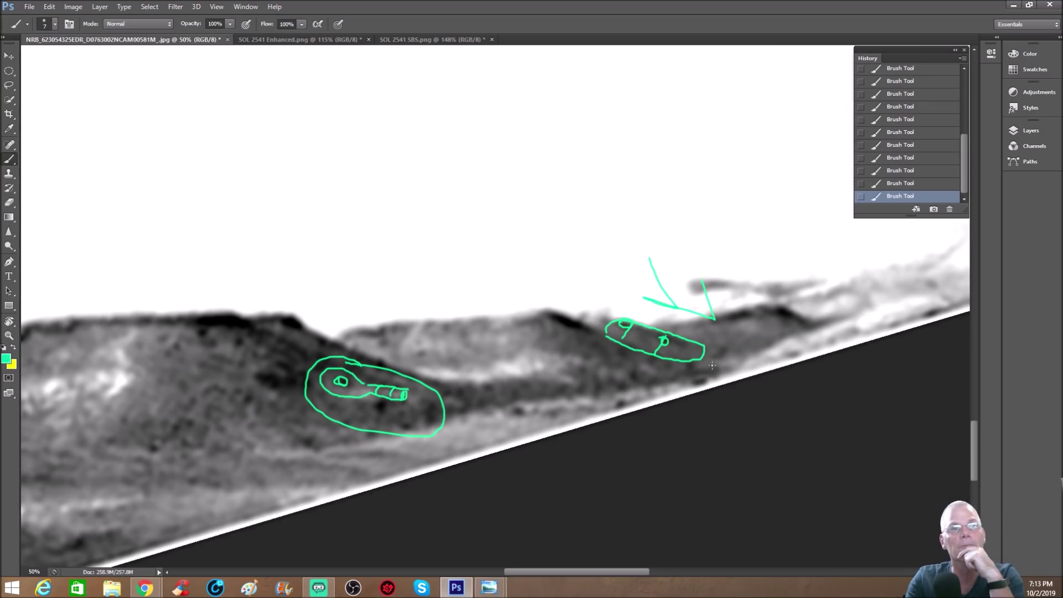
drag(690, 361, 722, 350)
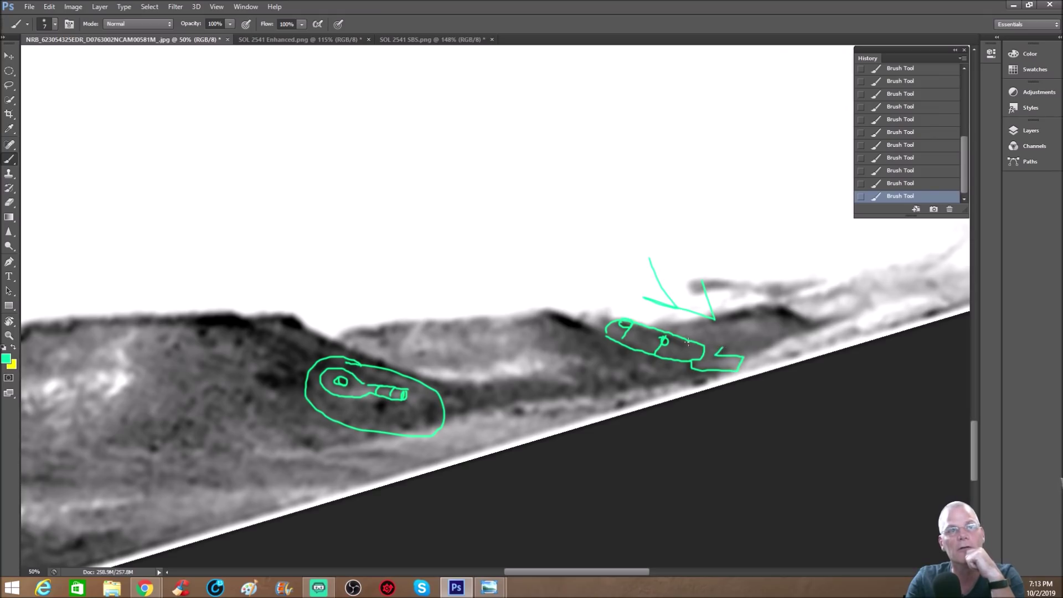
drag(706, 339, 750, 346)
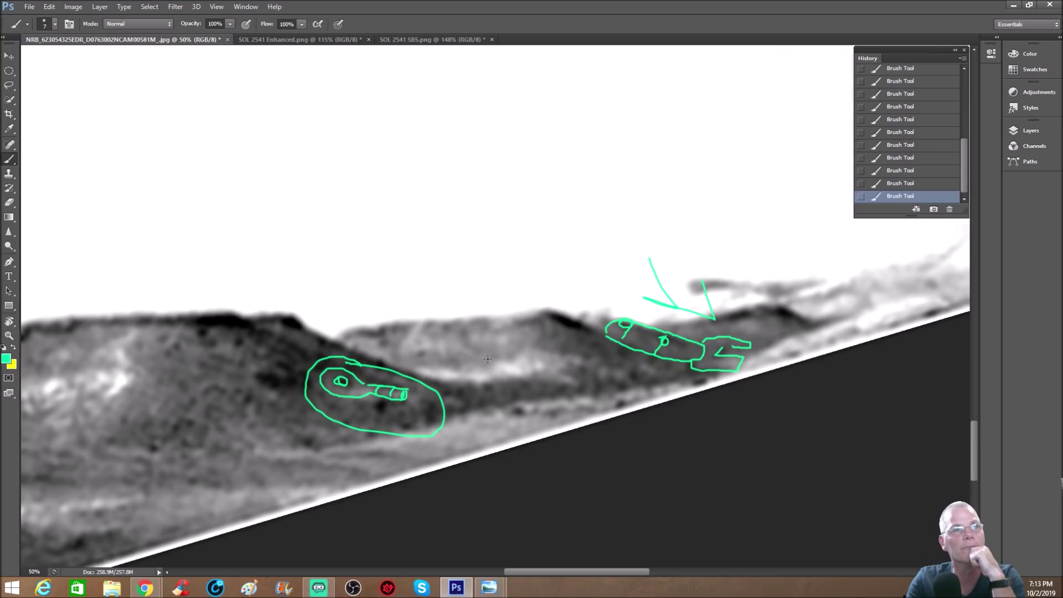
mouse_move(425, 324)
mouse_down()
mouse_move(399, 358)
mouse_move(453, 373)
mouse_move(426, 322)
mouse_up()
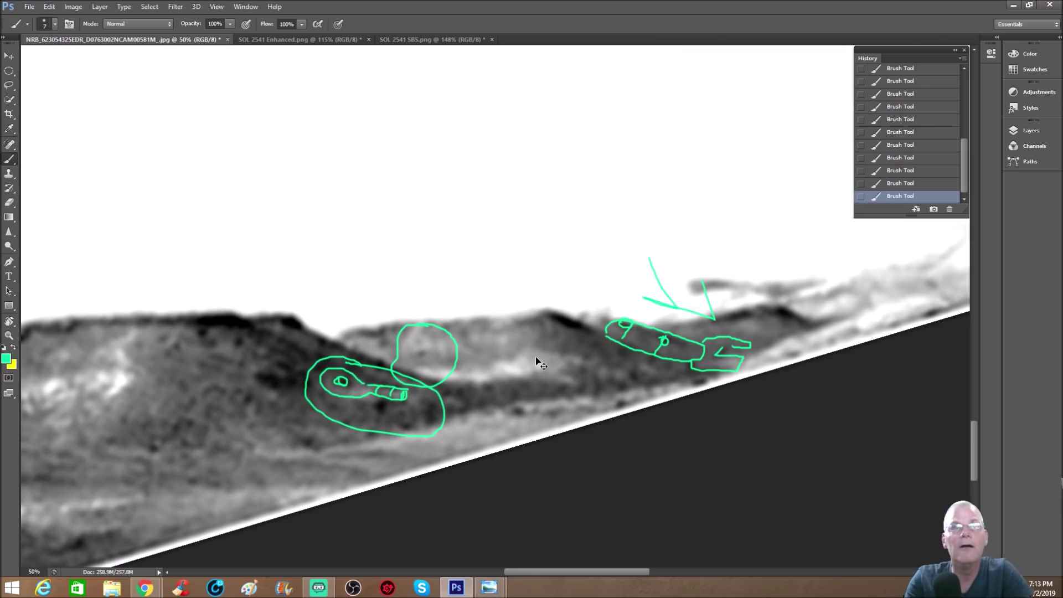
mouse_move(555, 292)
mouse_down()
mouse_move(573, 356)
mouse_move(550, 294)
mouse_move(537, 294)
mouse_up()
mouse_move(752, 326)
mouse_down()
mouse_move(776, 283)
mouse_move(748, 286)
mouse_up()
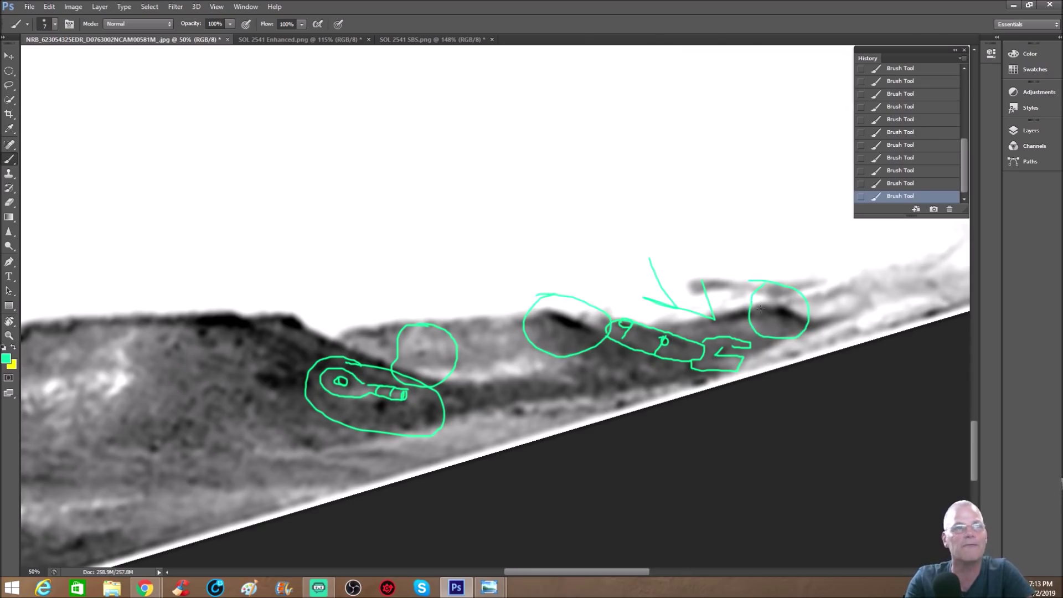
View the whole annotated image at 25%, then switch to the SOL 2541 Enhanced image.
key(ctrl+minus)
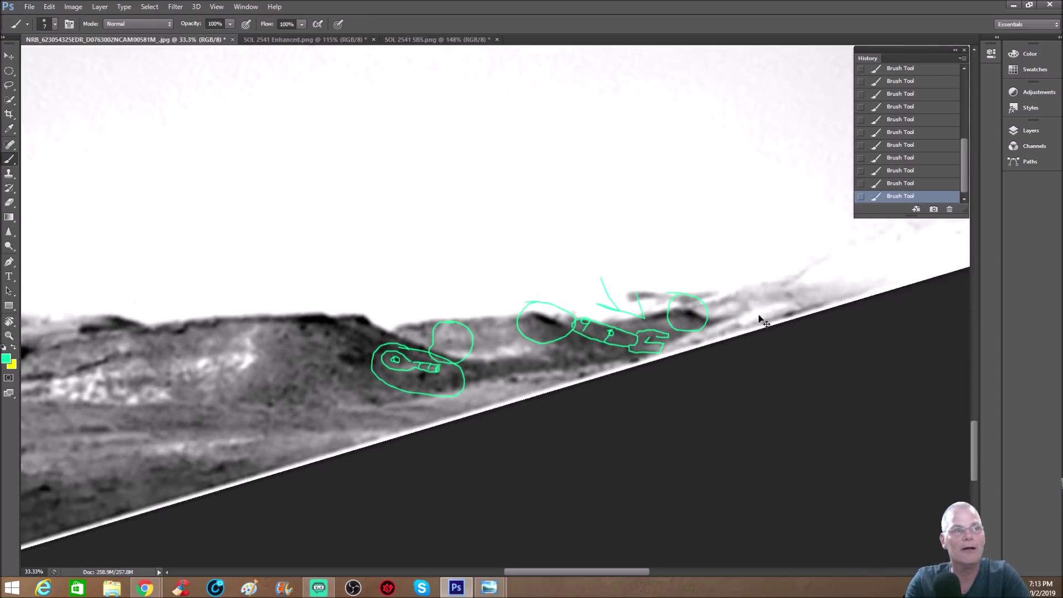
key(ctrl+minus)
key(ctrl+minus)
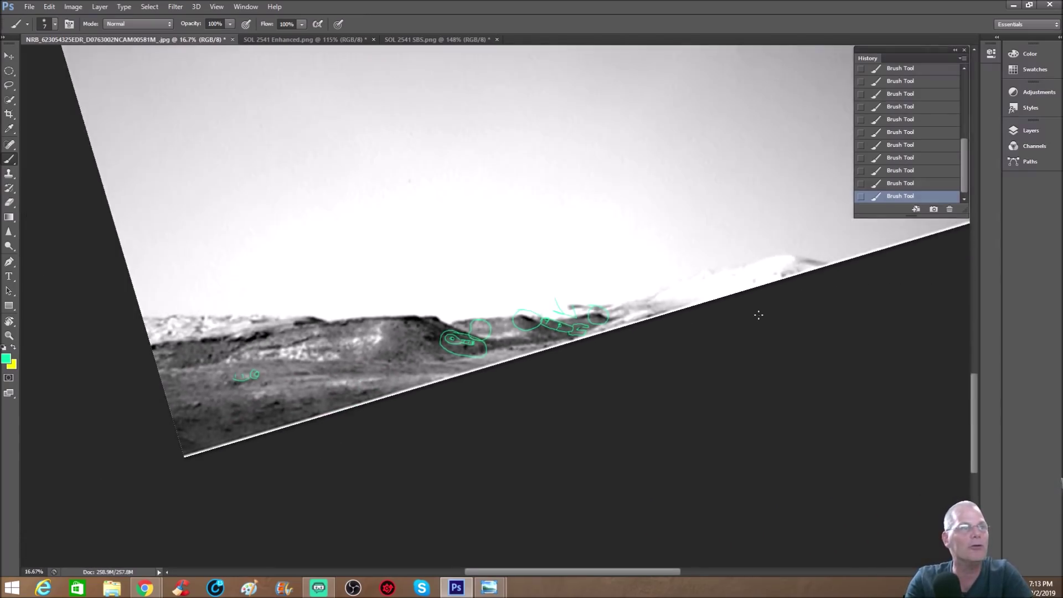
scroll(475, 403, left, 2)
key(ctrl+plus)
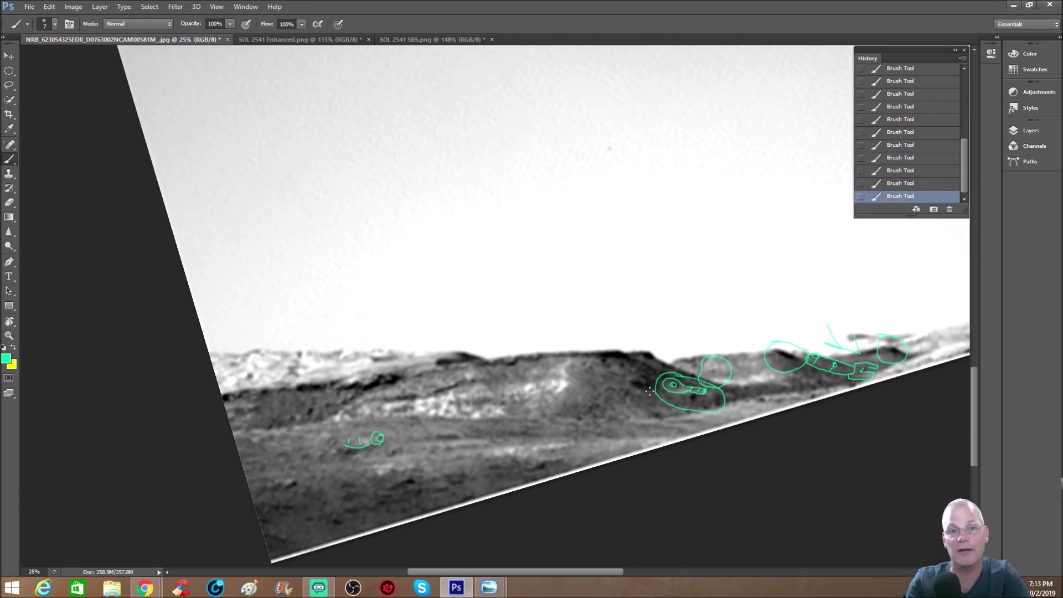
click(313, 39)
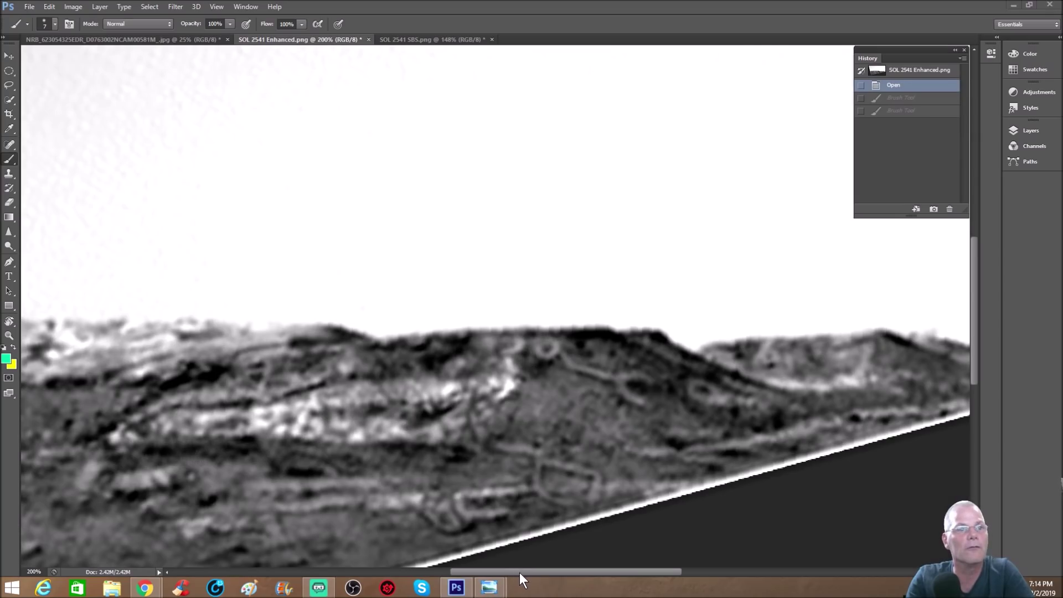
scroll(497, 409, down, 2)
Revert the enhanced image, zoom in, and draw green loops around the streaked rock.
key(ctrl+alt+z)
key(ctrl+minus)
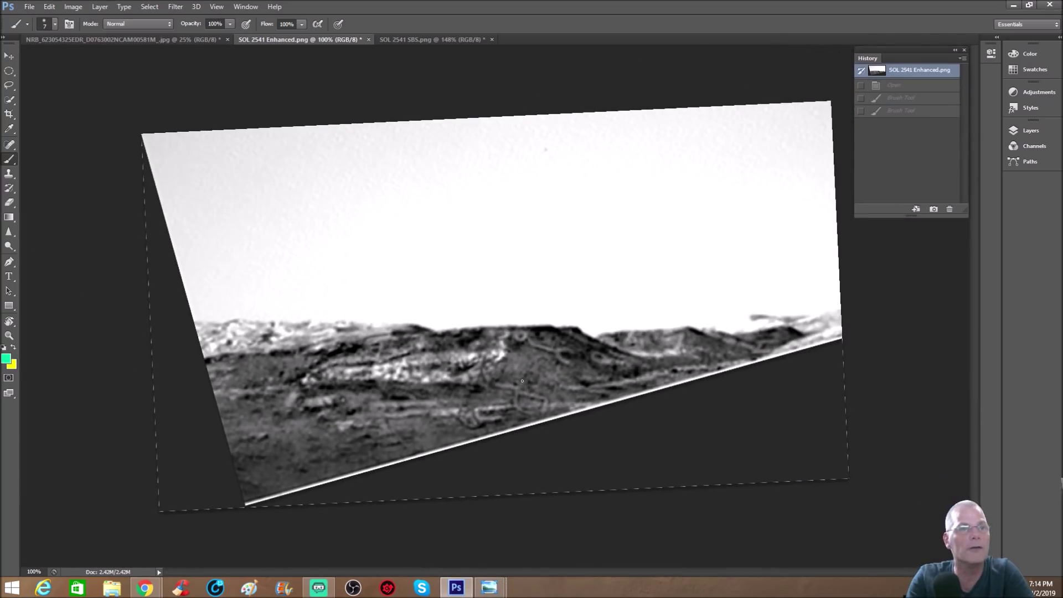
key(ctrl+plus)
mouse_move(514, 439)
mouse_down()
mouse_move(590, 453)
mouse_move(613, 523)
mouse_move(529, 524)
mouse_move(513, 482)
mouse_move(486, 474)
mouse_up()
scroll(448, 453, down, 2)
scroll(446, 449, down, 1)
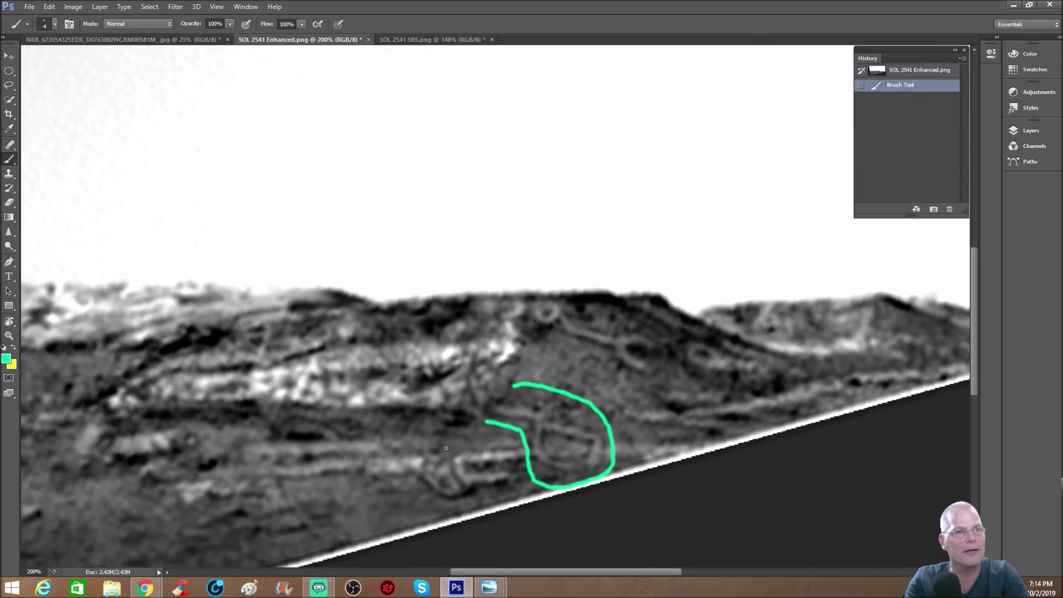
mouse_move(461, 429)
mouse_down()
mouse_move(312, 448)
mouse_move(434, 520)
mouse_move(513, 499)
mouse_move(523, 425)
mouse_move(440, 422)
mouse_up()
Dab green dots and ticks inside the loop, undo them via History, and draw a second loop.
drag(473, 467, 480, 466)
click(489, 467)
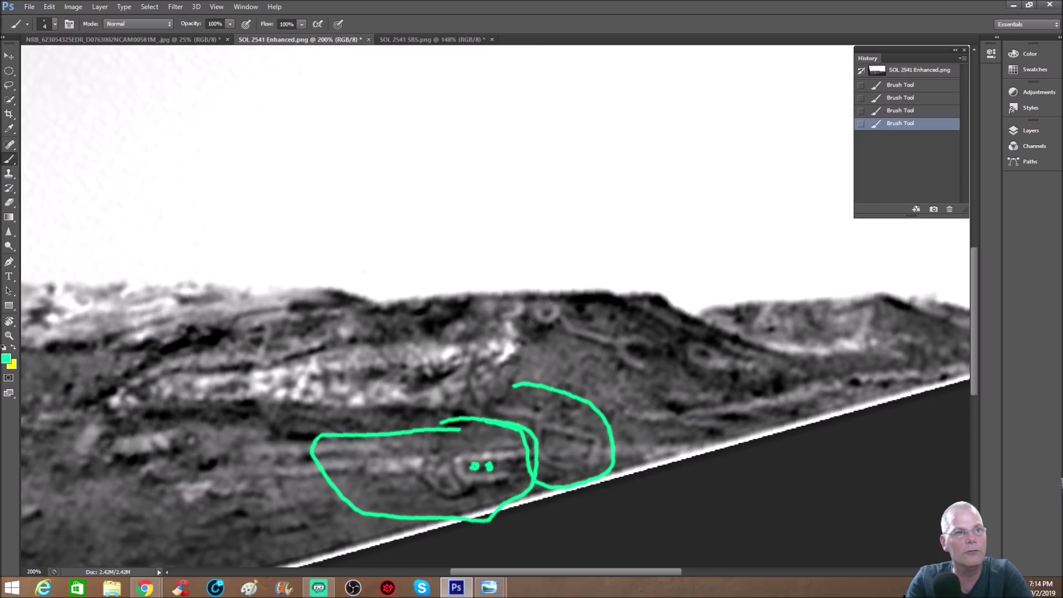
click(508, 463)
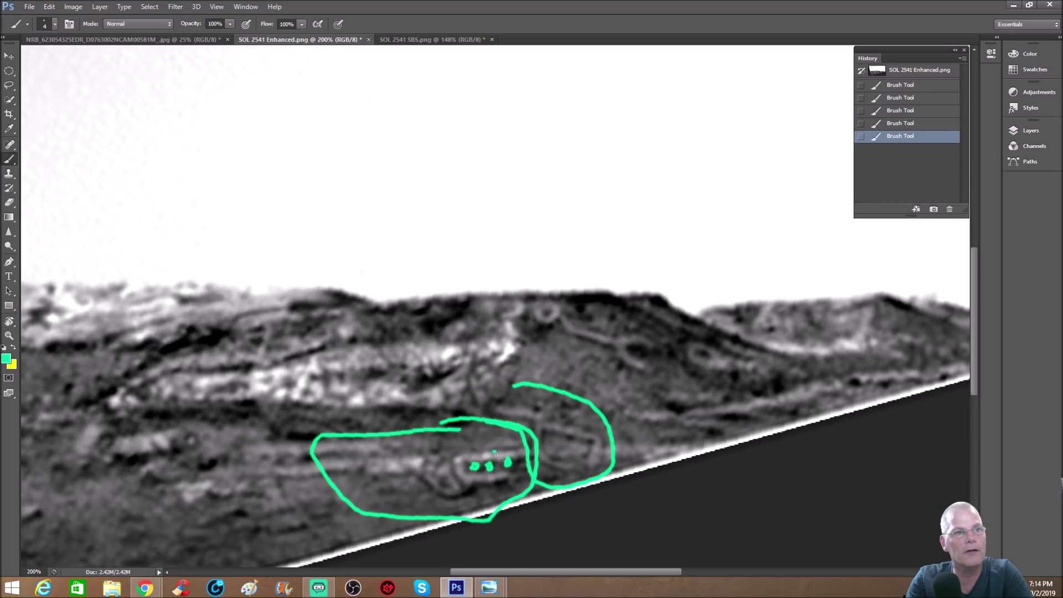
drag(495, 452, 496, 461)
click(507, 458)
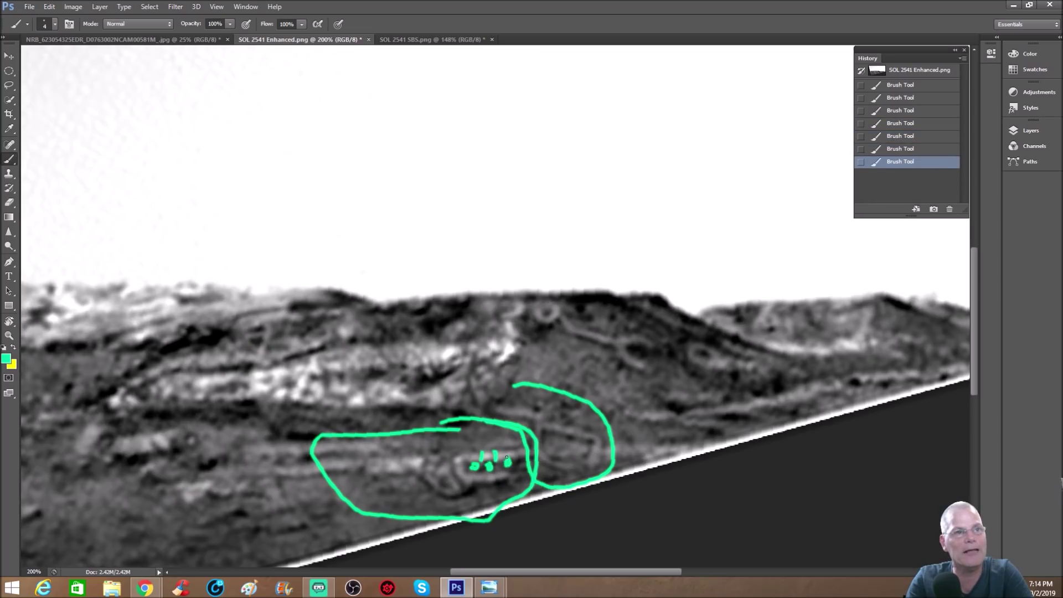
click(516, 456)
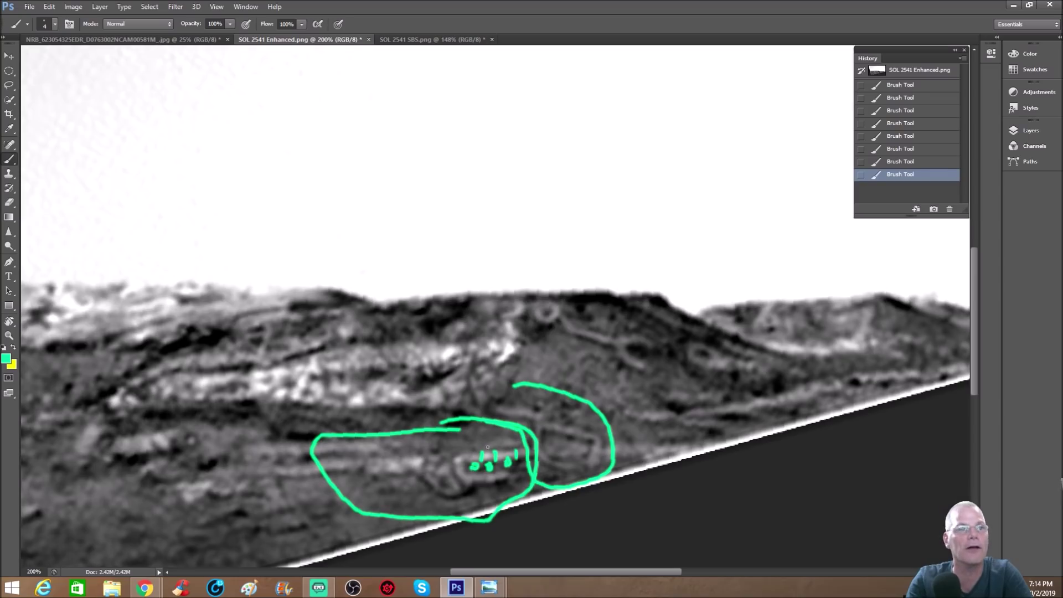
drag(468, 453, 469, 463)
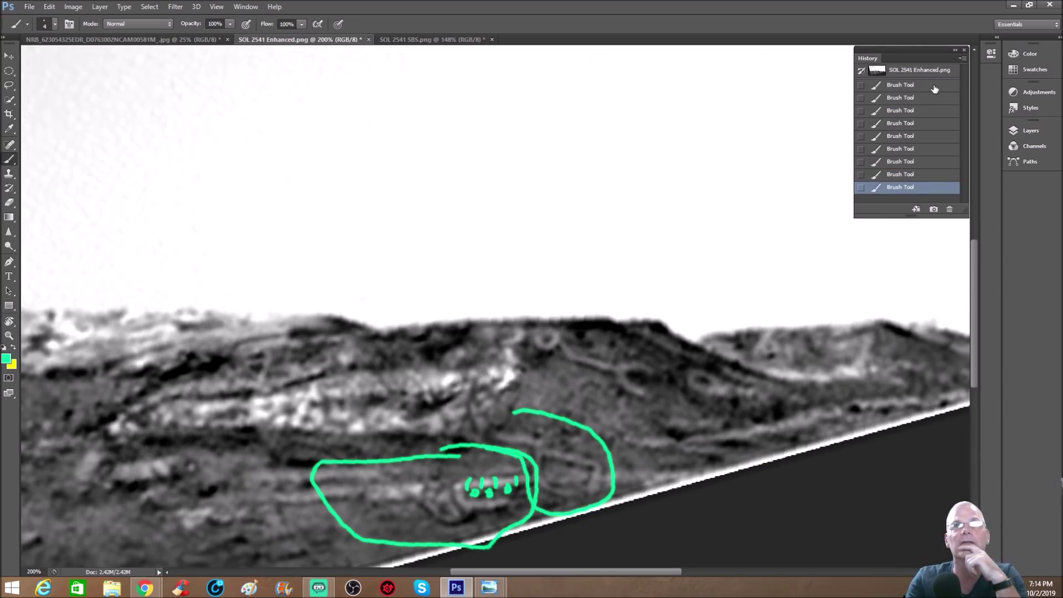
click(900, 86)
drag(489, 453, 535, 469)
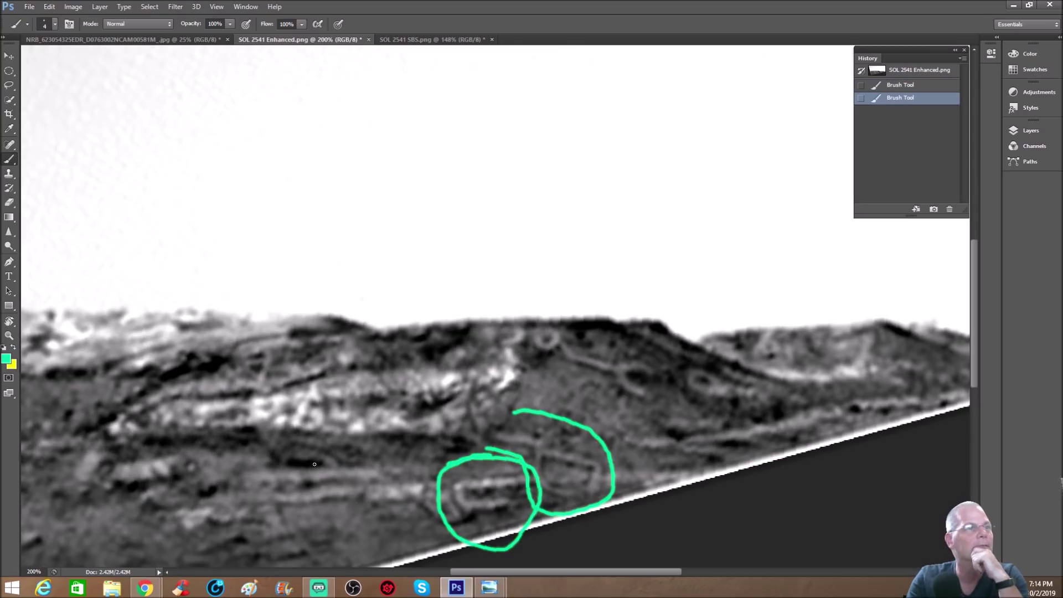
Zoom out and circle a ridge patch, a winding line of features, and a lower-left object.
click(10, 337)
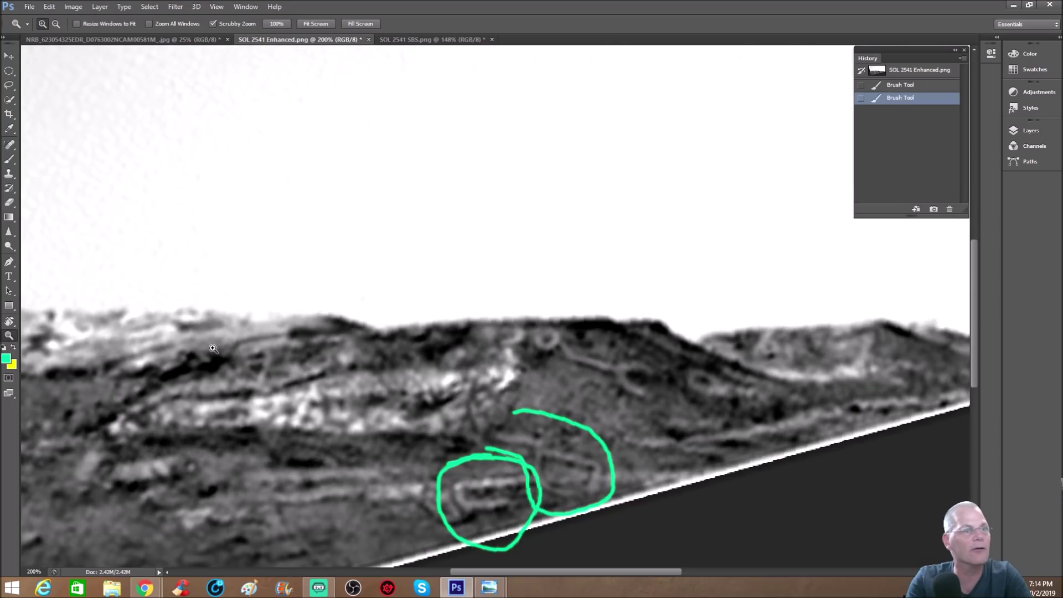
drag(210, 354, 199, 372)
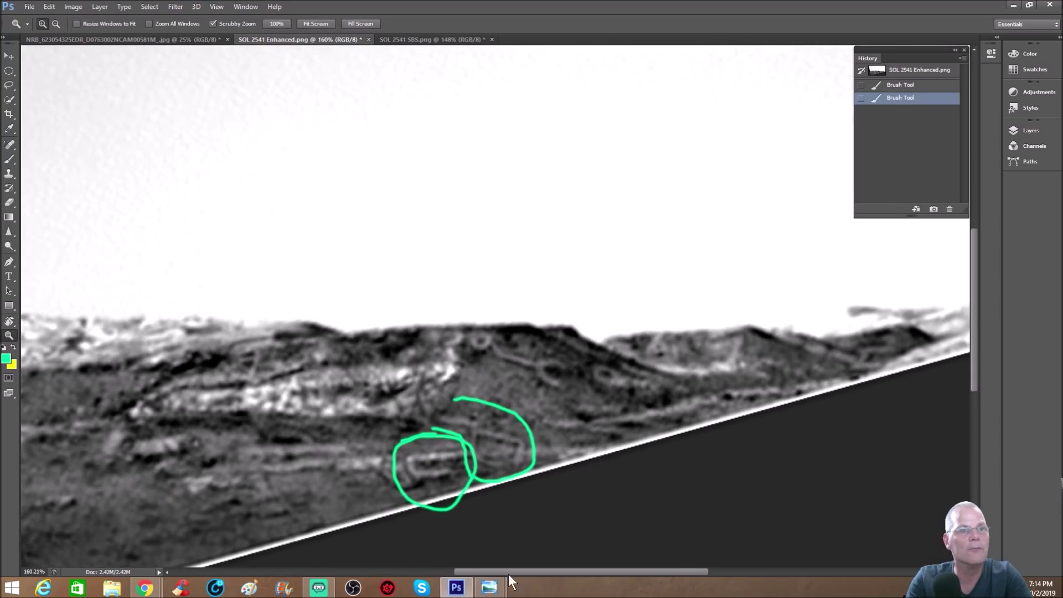
mouse_move(317, 329)
mouse_down()
mouse_move(379, 358)
mouse_move(292, 323)
mouse_up()
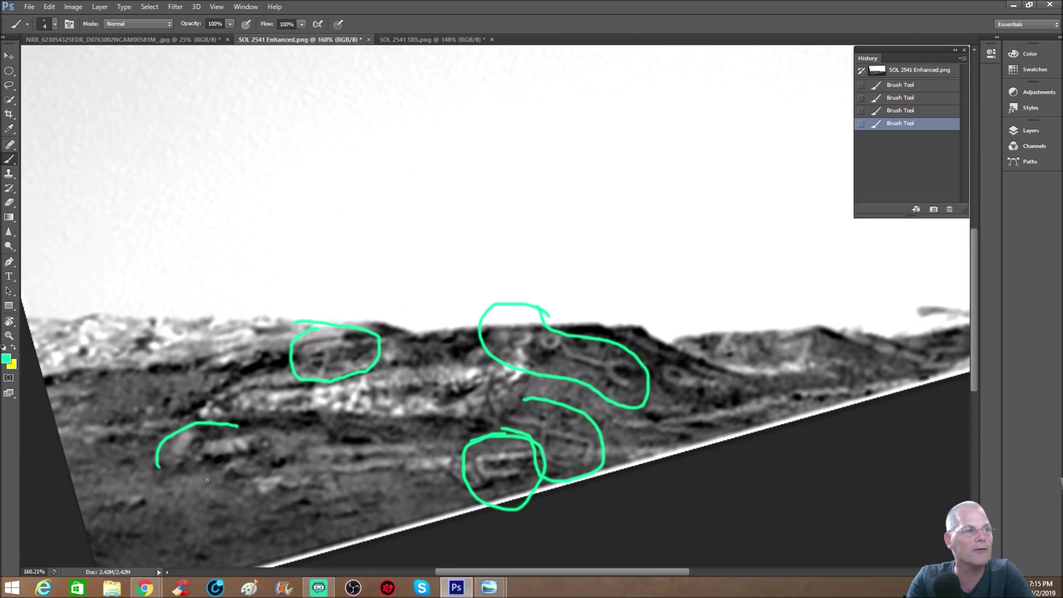
drag(236, 425, 238, 429)
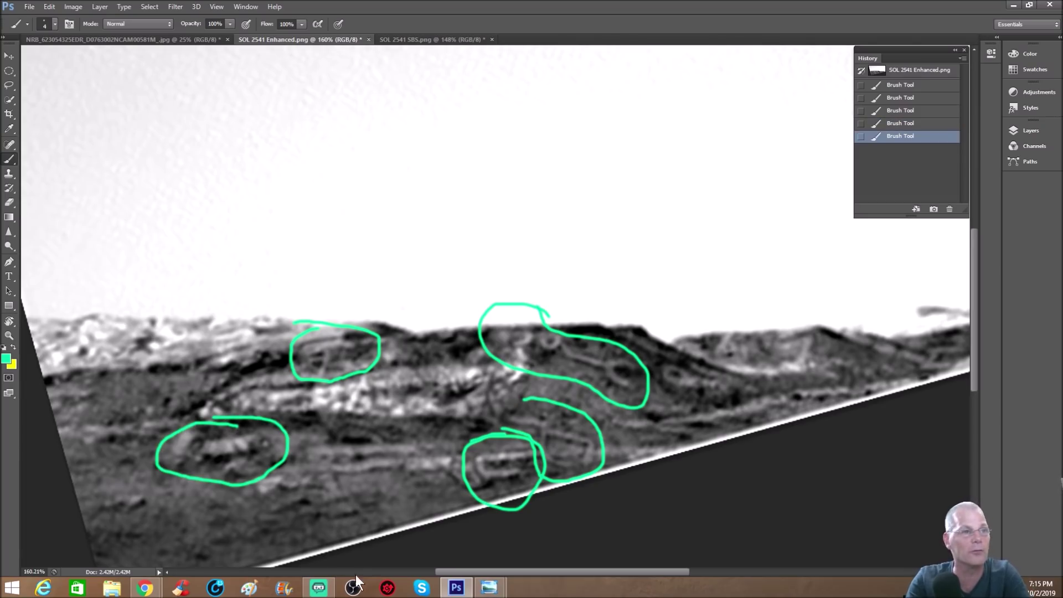
drag(469, 572, 421, 572)
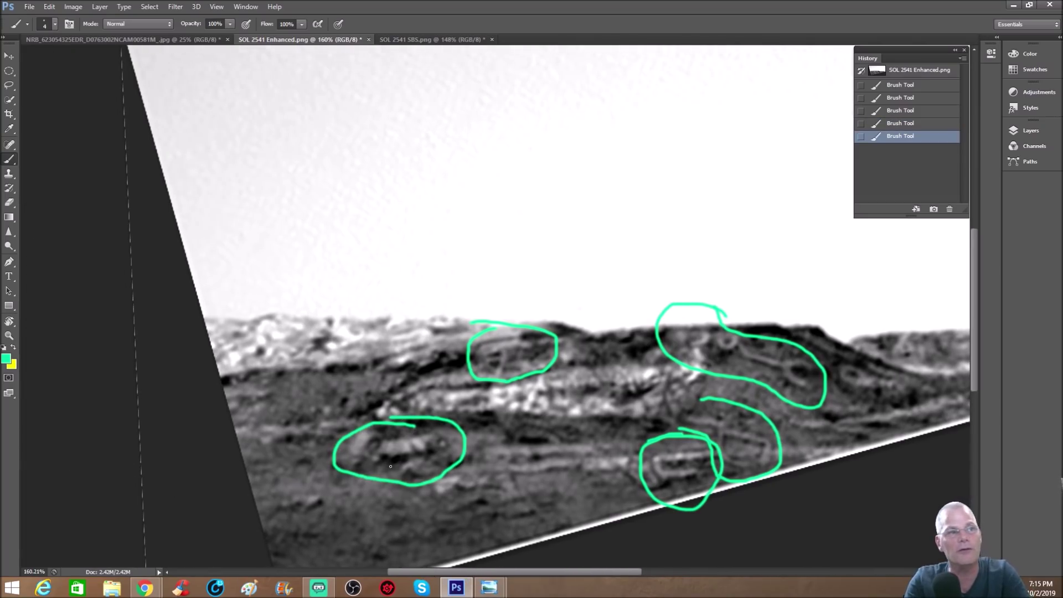
Zoom to 200% and sketch a shape with connecting lines inside the lower-left loop.
key(ctrl+plus)
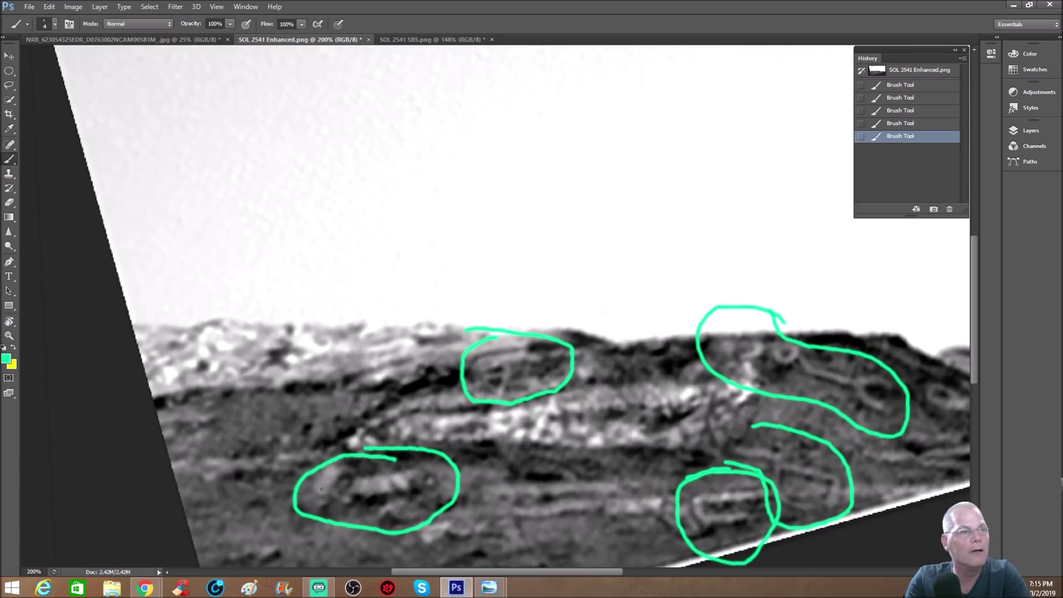
drag(312, 496, 322, 499)
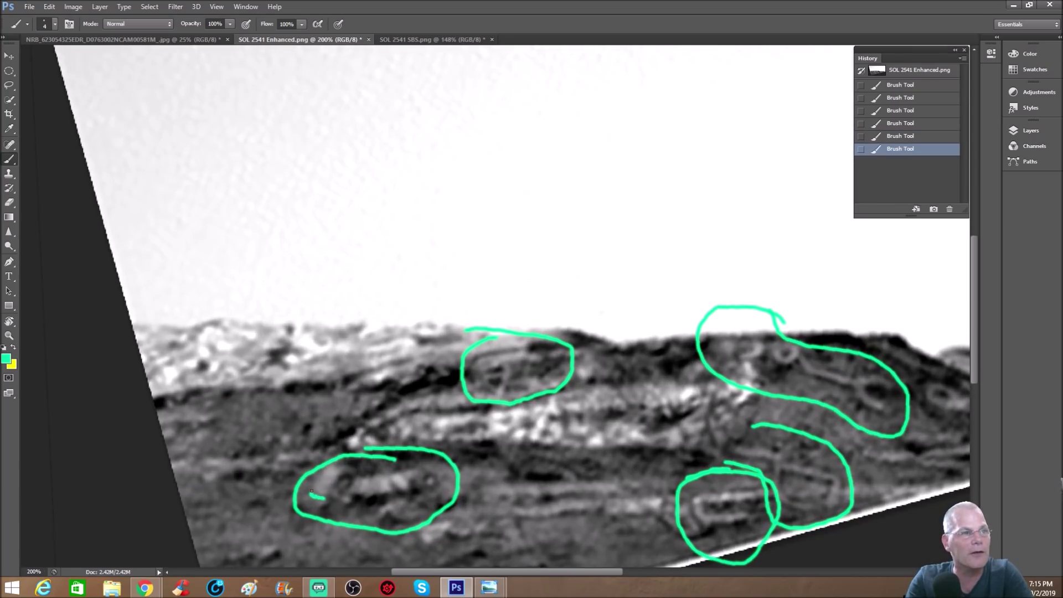
drag(346, 465, 348, 500)
drag(351, 463, 333, 498)
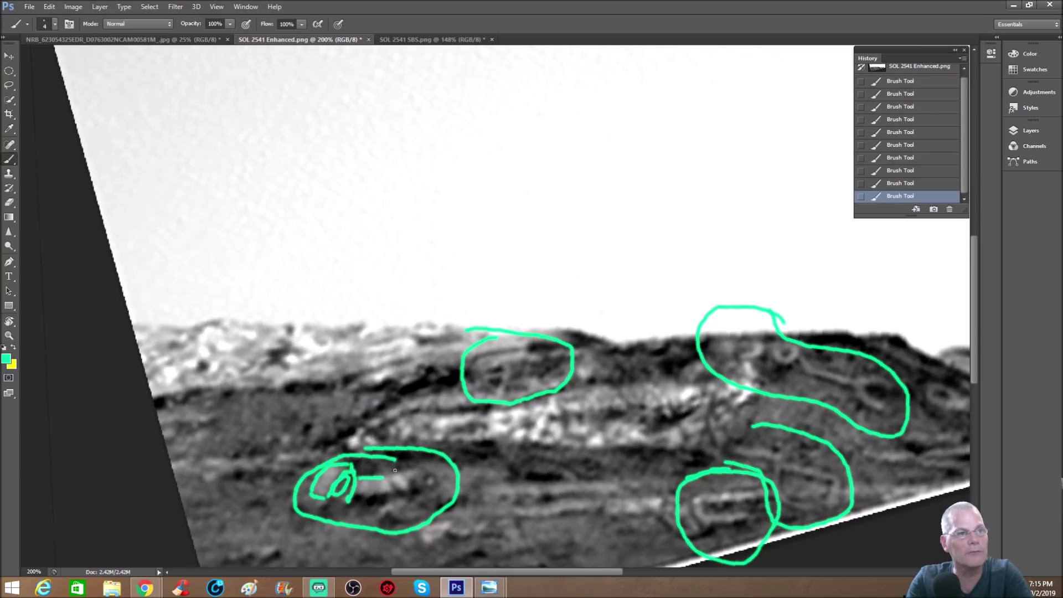
drag(394, 470, 408, 467)
drag(361, 498, 403, 492)
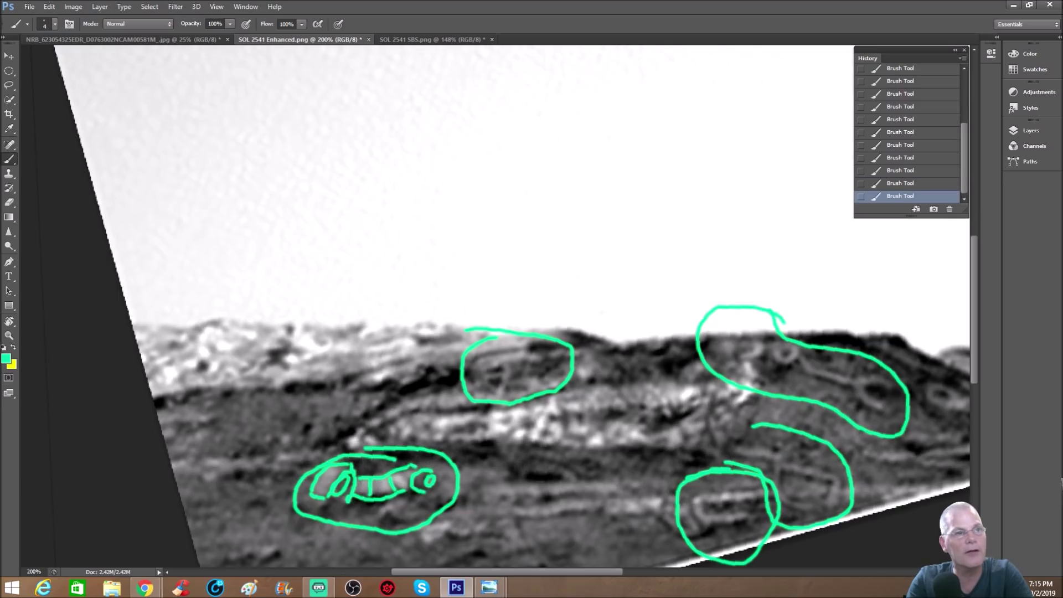
scroll(931, 171, up, 2)
scroll(931, 171, up, 3)
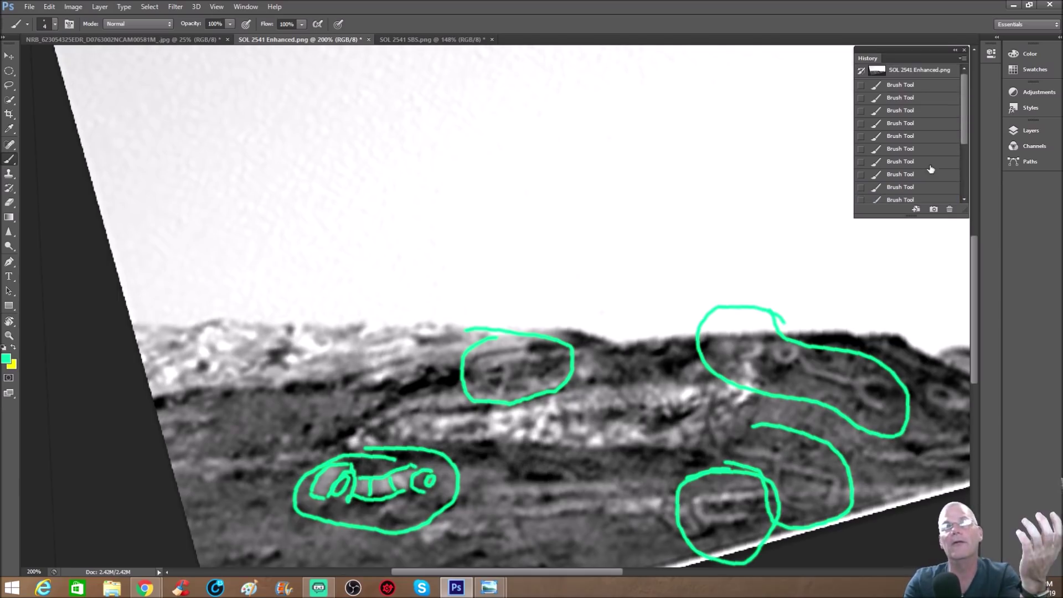
Revert the enhanced butte image to its snapshot and magnify it to 200%.
click(938, 73)
scroll(579, 407, down, 1)
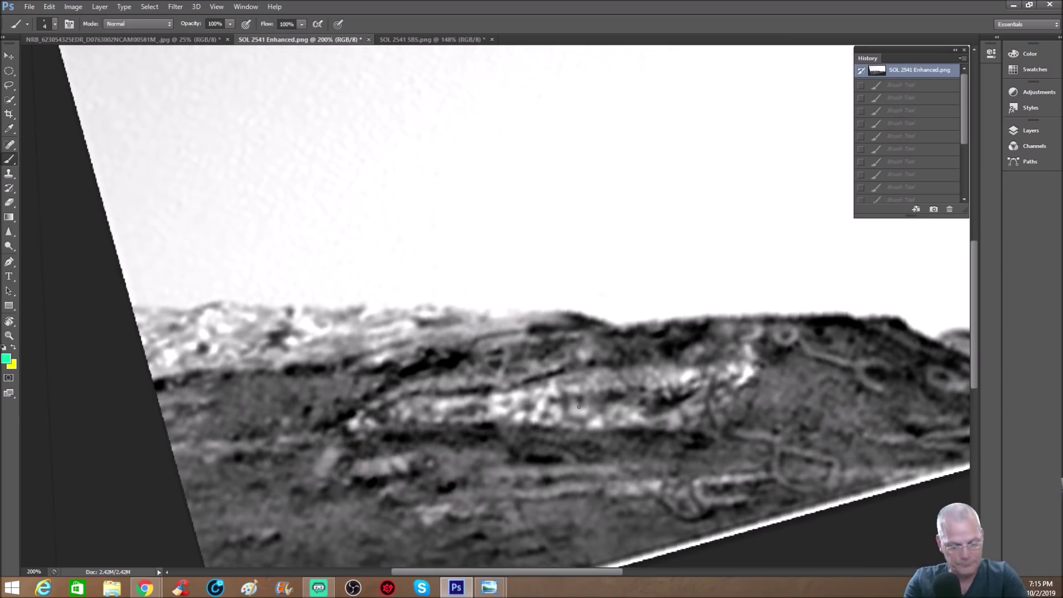
key(ctrl+minus)
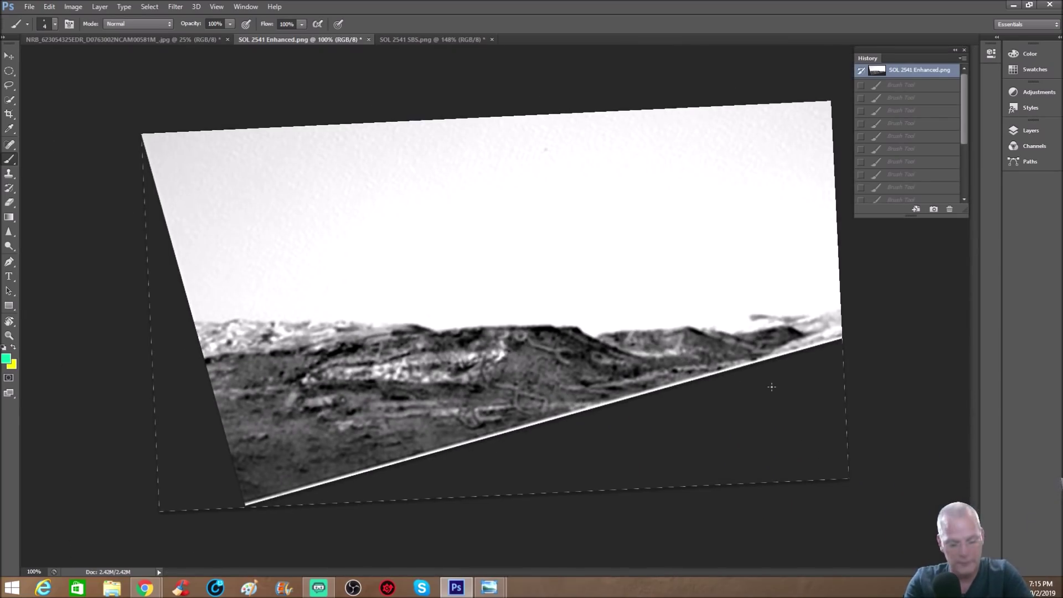
key(ctrl+plus)
drag(659, 573, 724, 572)
Paint trial green circles, two arrows and a large loop around the ridge features.
drag(776, 333, 723, 330)
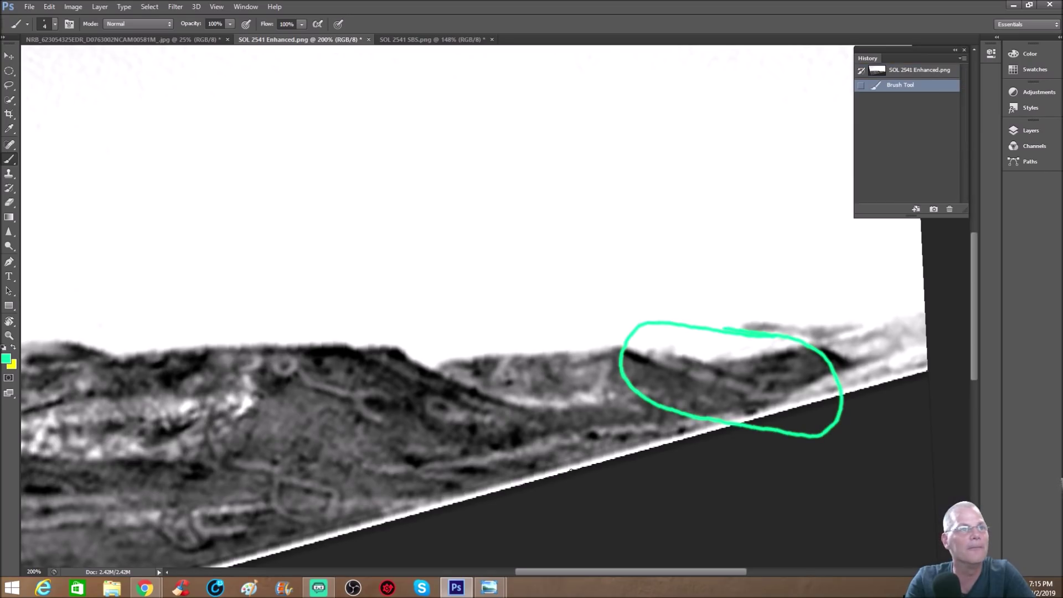
drag(573, 571, 524, 573)
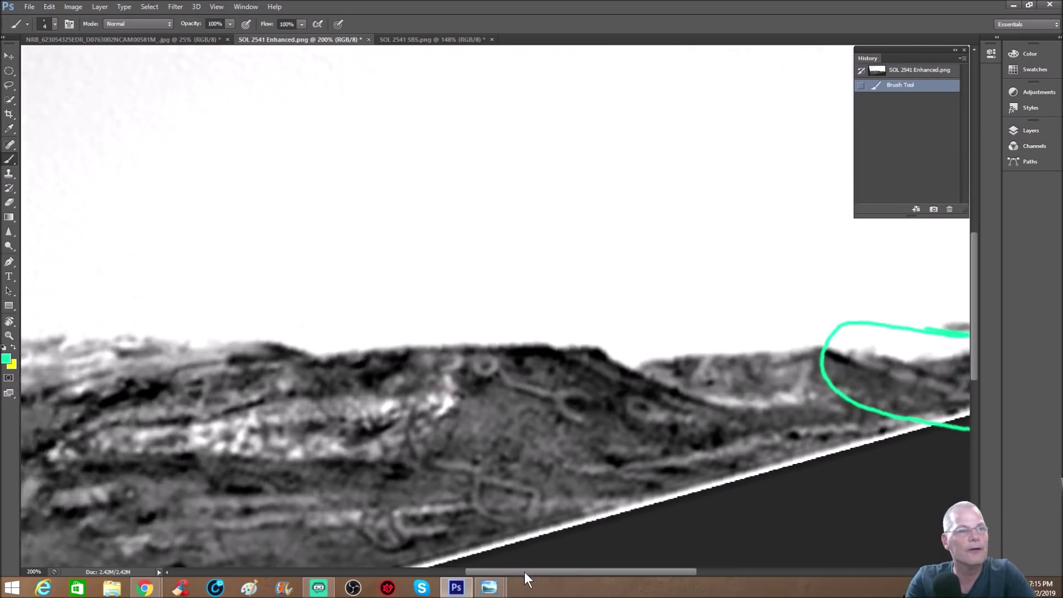
scroll(538, 468, down, 2)
drag(540, 362, 541, 394)
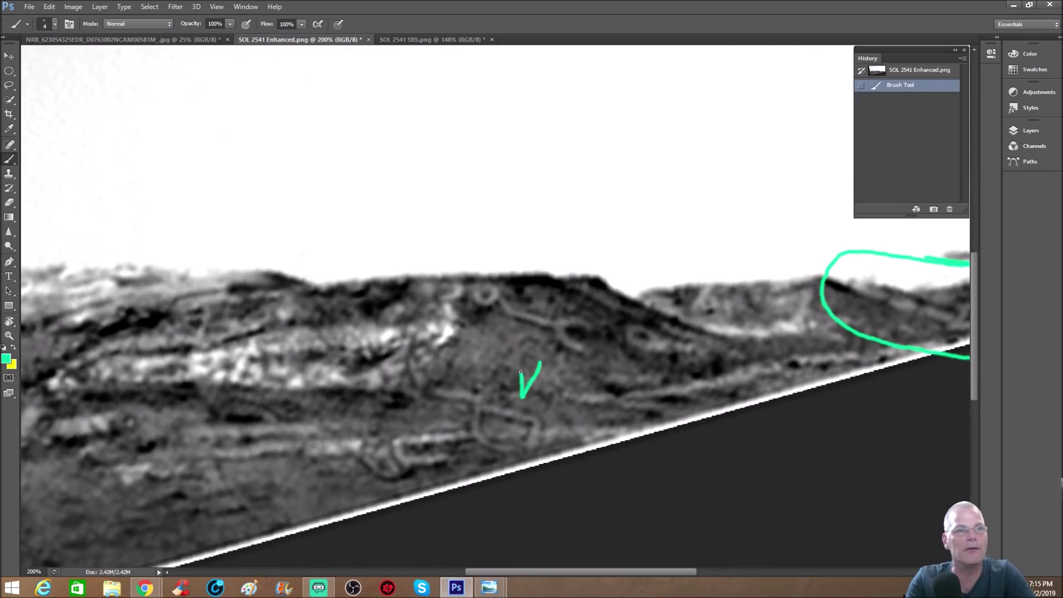
mouse_move(560, 266)
mouse_down()
mouse_move(549, 299)
mouse_move(566, 298)
mouse_up()
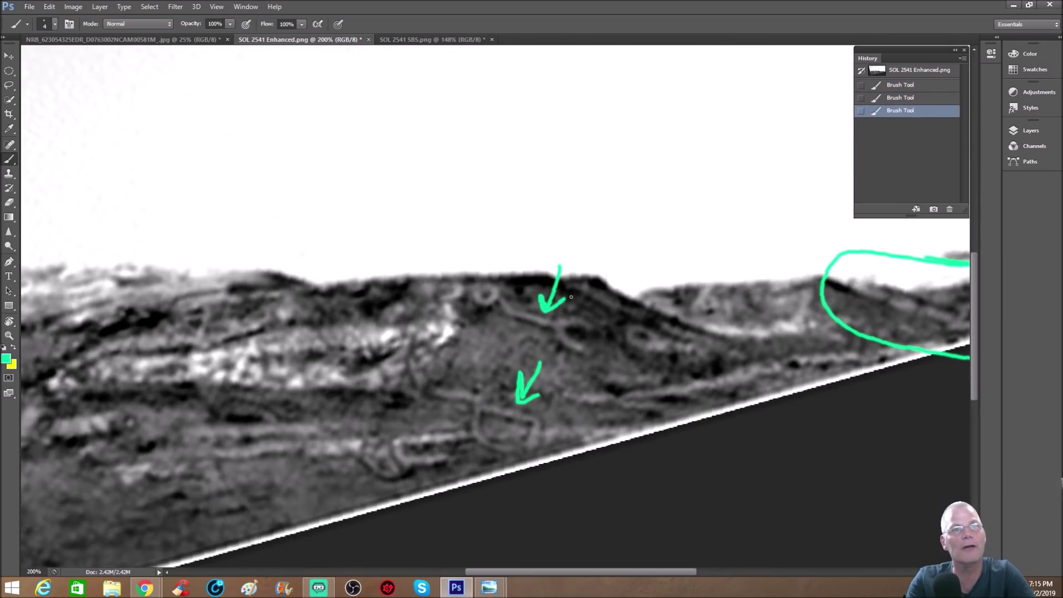
drag(635, 317, 644, 311)
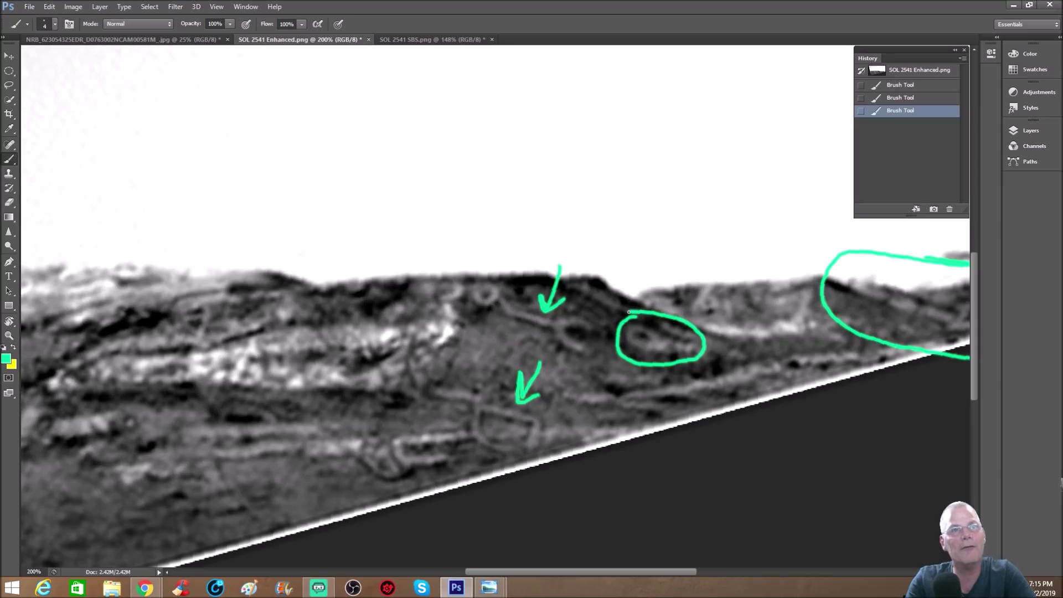
drag(421, 269, 474, 259)
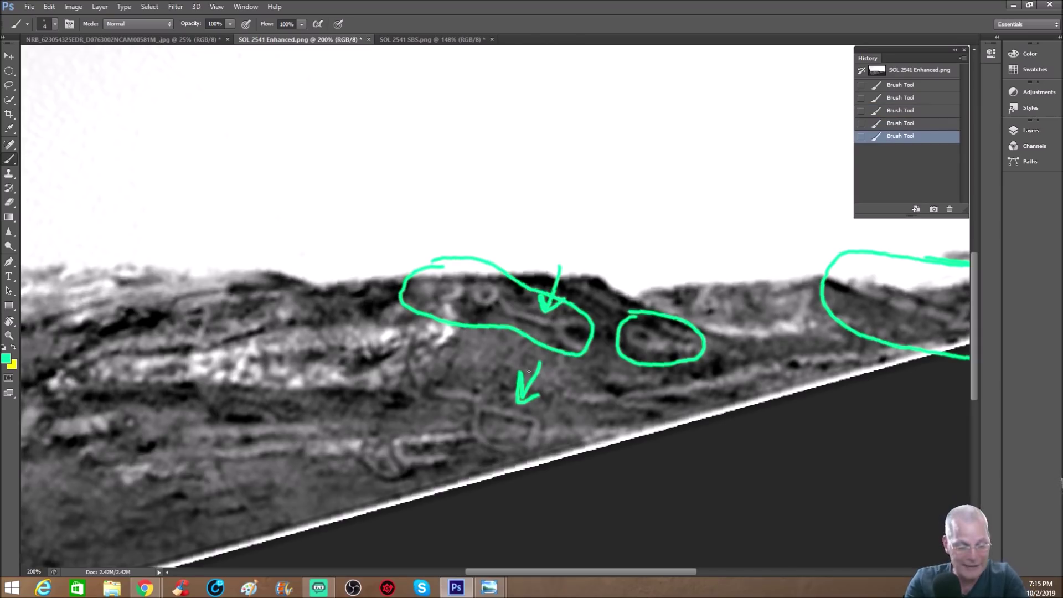
Zoom out, add a short stroke and an upward arrow, then revert to the unannotated snapshot.
key(ctrl+minus)
key(ctrl+minus)
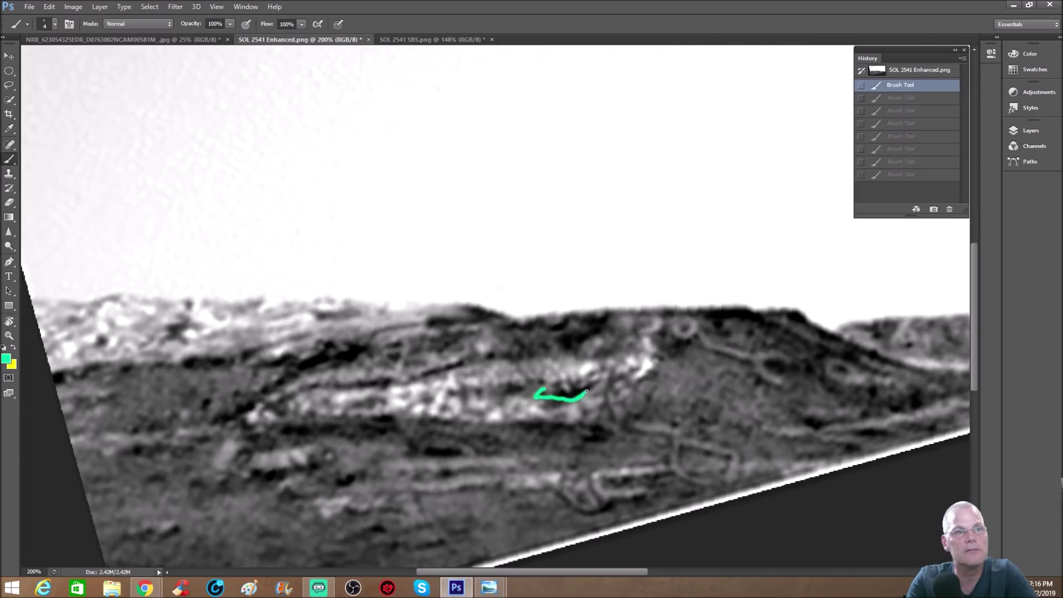
mouse_move(585, 391)
mouse_down()
mouse_move(573, 383)
mouse_move(598, 371)
mouse_up()
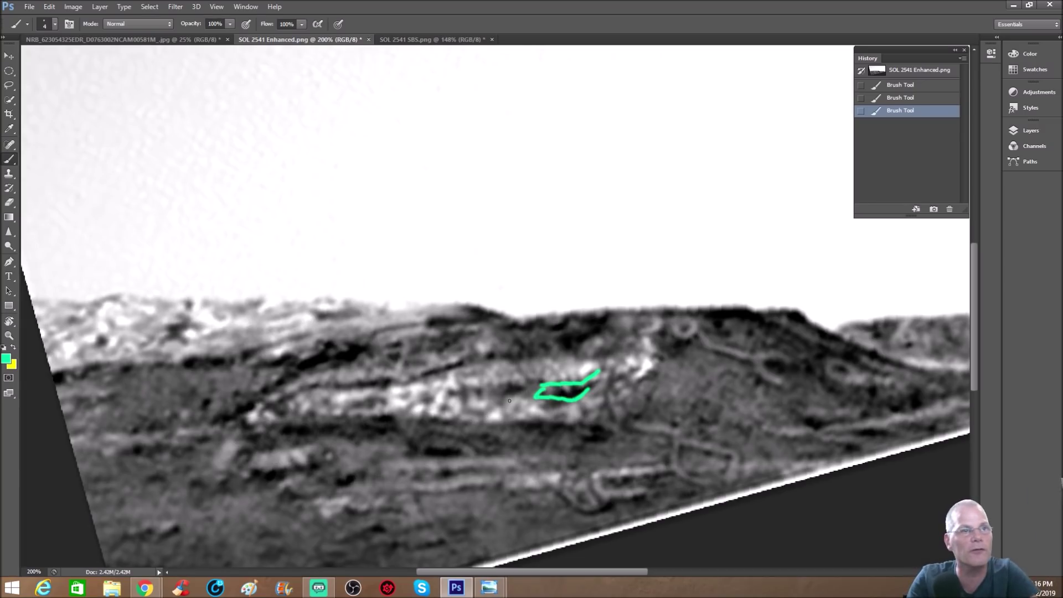
mouse_move(518, 427)
mouse_down()
mouse_move(511, 391)
mouse_move(503, 405)
mouse_move(521, 401)
mouse_up()
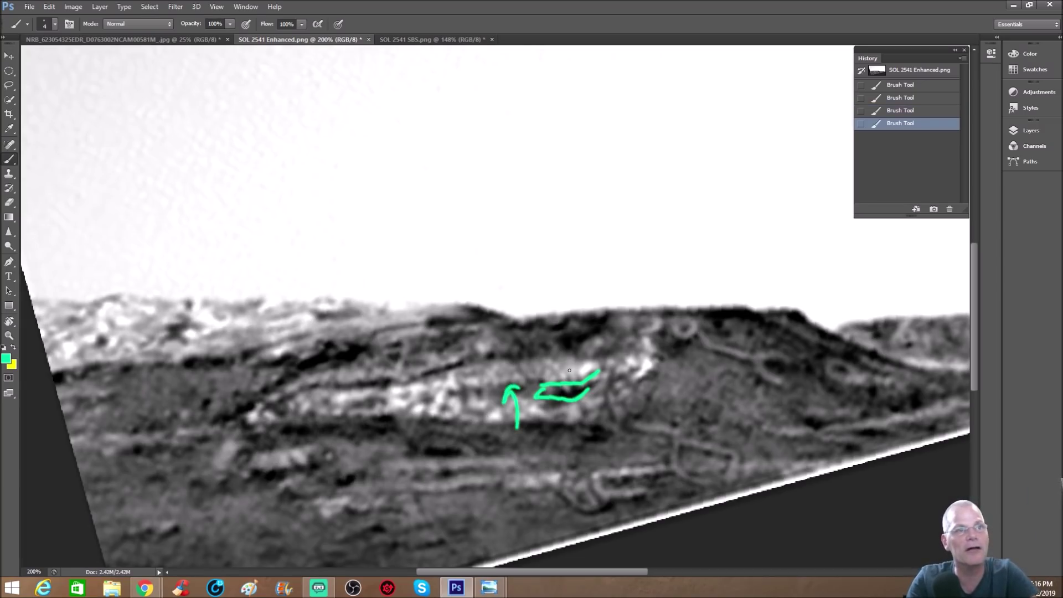
click(923, 84)
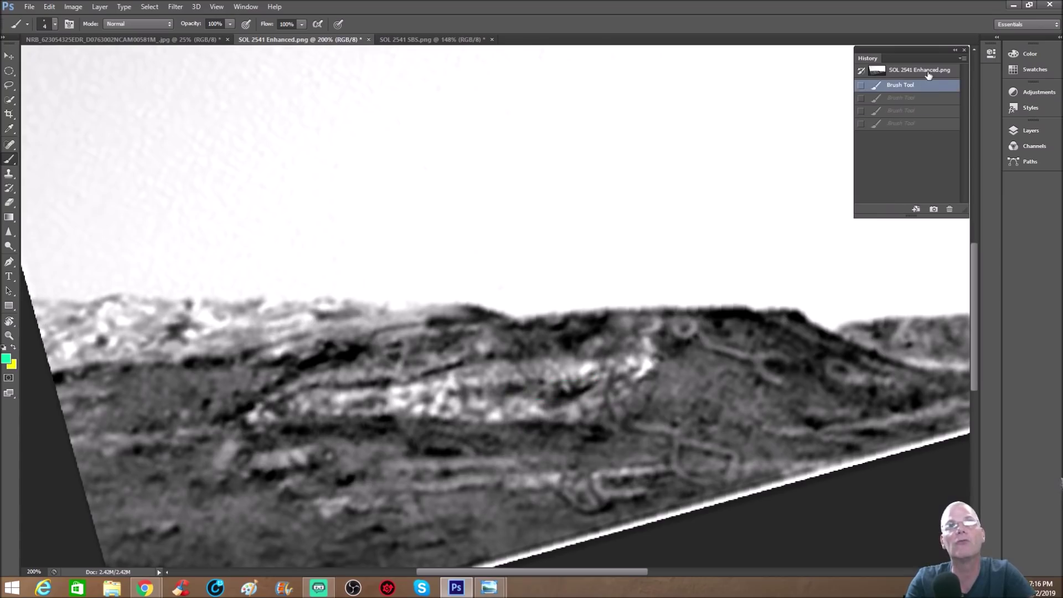
click(928, 72)
Scribble a green zigzag across the bright ridge band, then revert it to the snapshot.
mouse_move(498, 363)
mouse_down()
mouse_move(610, 351)
mouse_move(585, 382)
mouse_move(449, 366)
mouse_up()
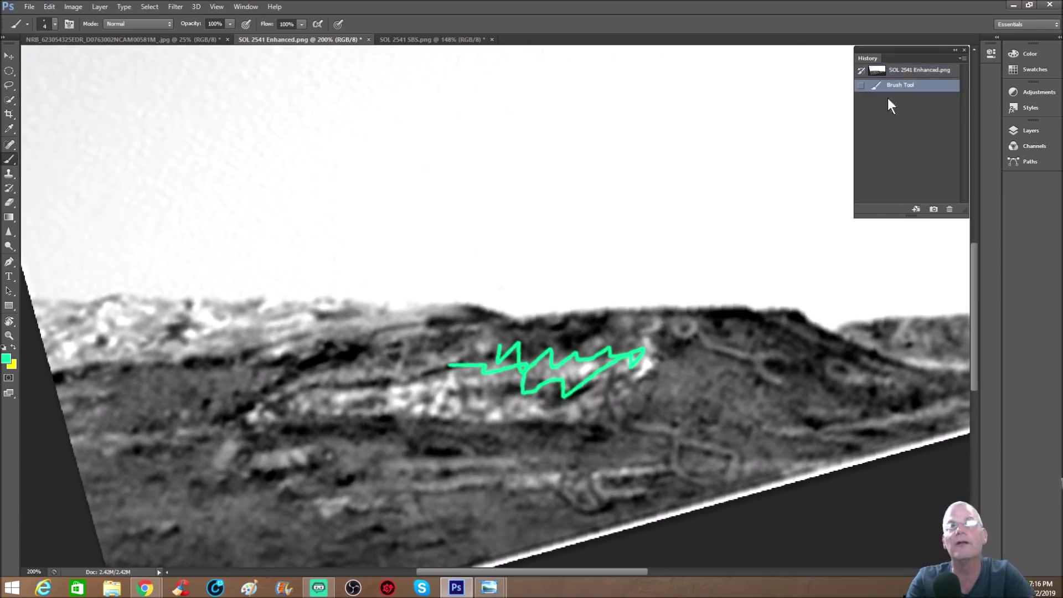
click(909, 73)
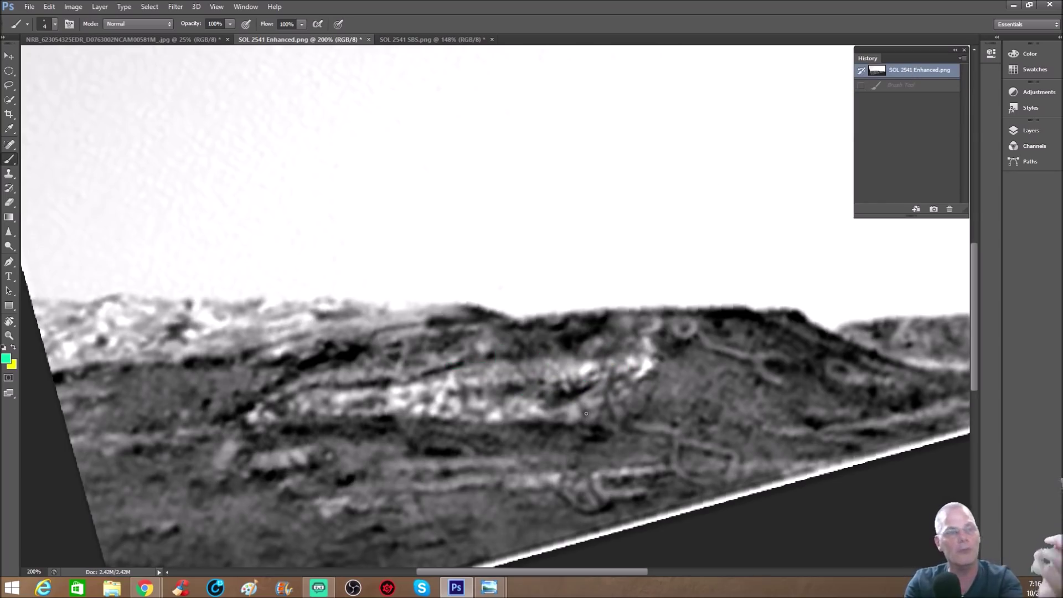
key(z)
scroll(413, 387, down, 2)
On the original NRB image, revert to Snapshot 2 and reapply Smart Sharpen.
click(130, 39)
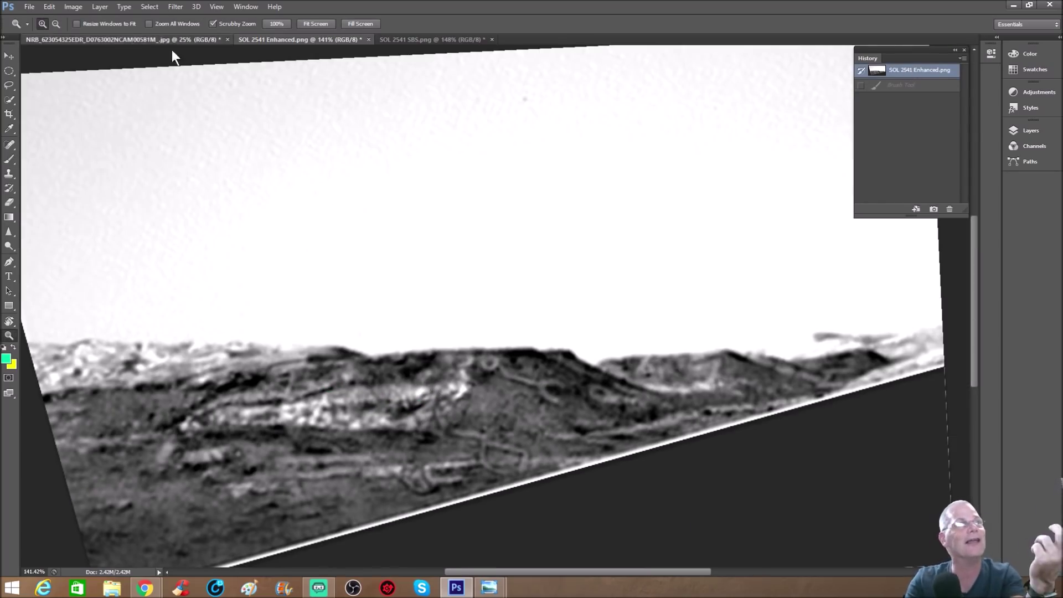
drag(375, 397, 496, 410)
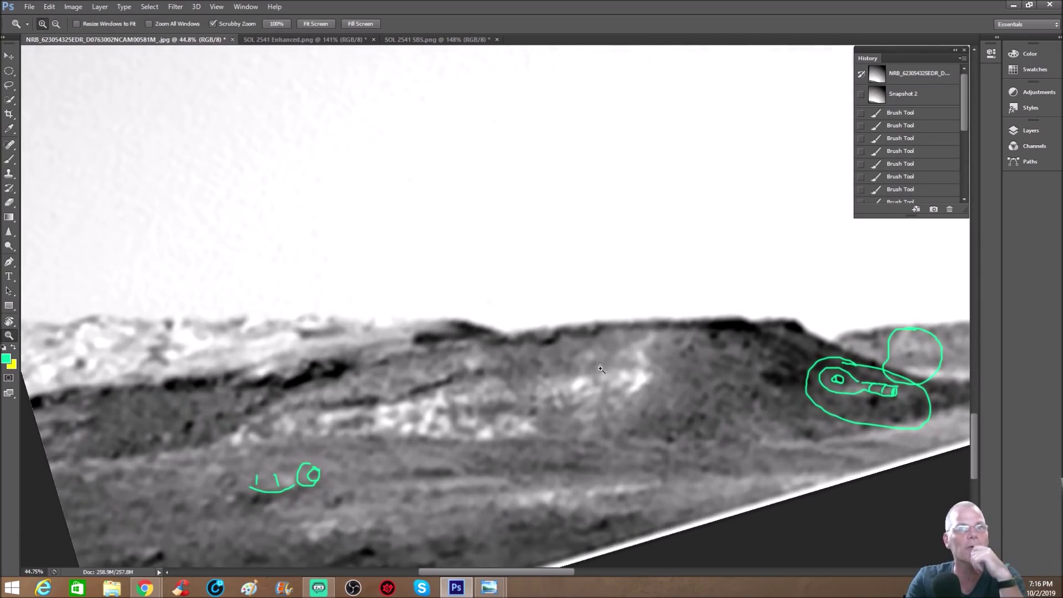
click(903, 93)
click(176, 7)
click(202, 17)
scroll(582, 387, down, 1)
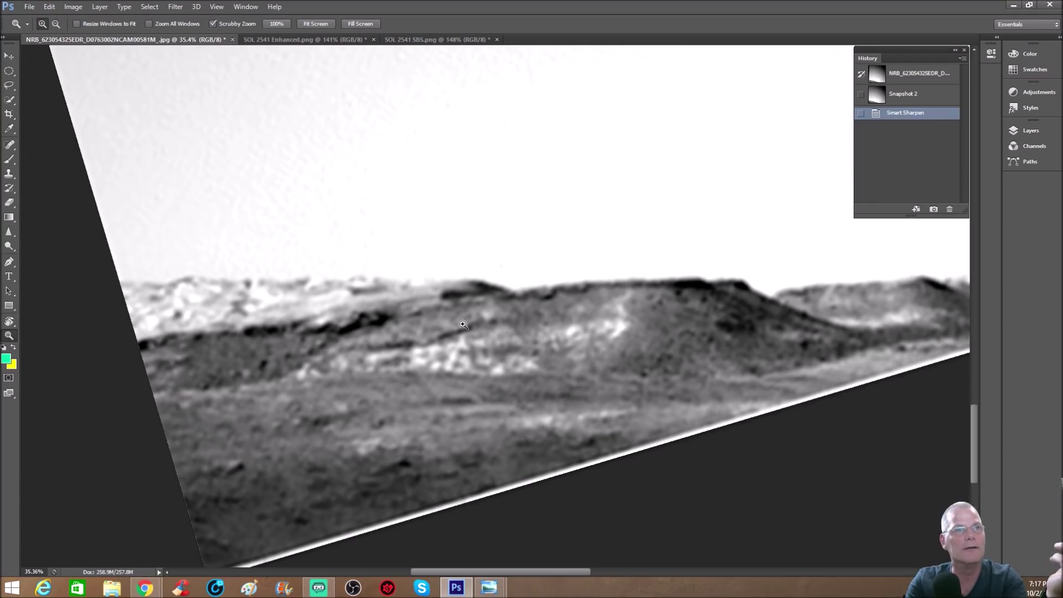
Inspect the bright layered band, then show the whole SOL 2541 Enhanced image.
click(325, 375)
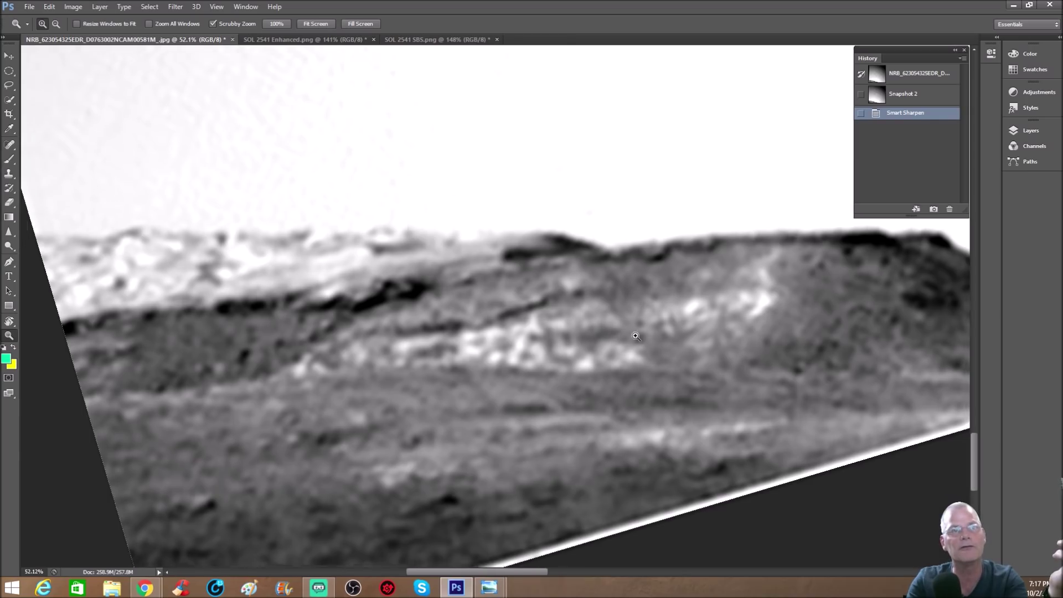
drag(700, 312, 633, 341)
key(ctrl+Tab)
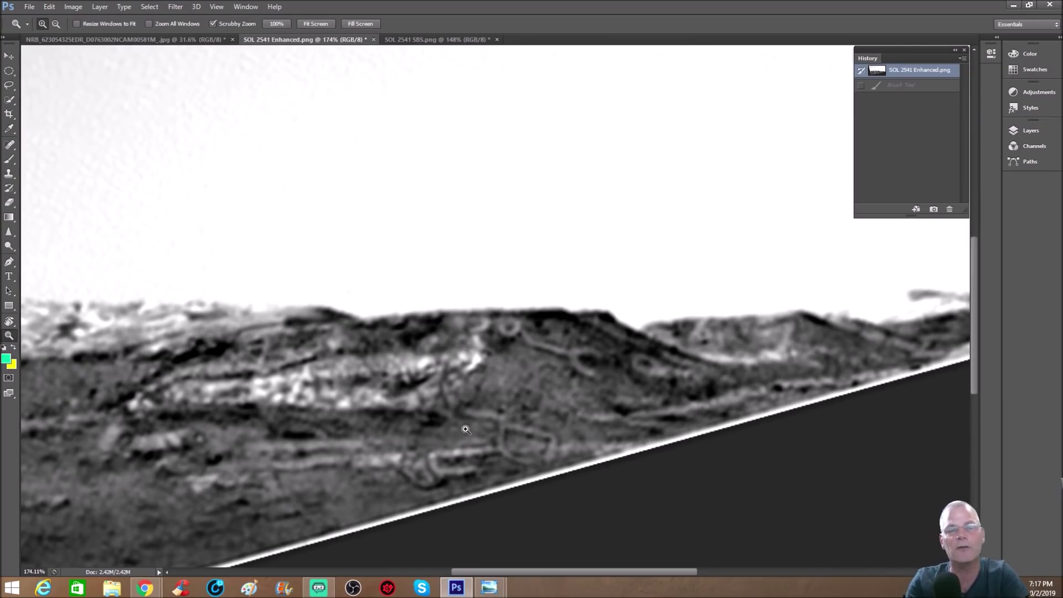
drag(505, 398, 486, 413)
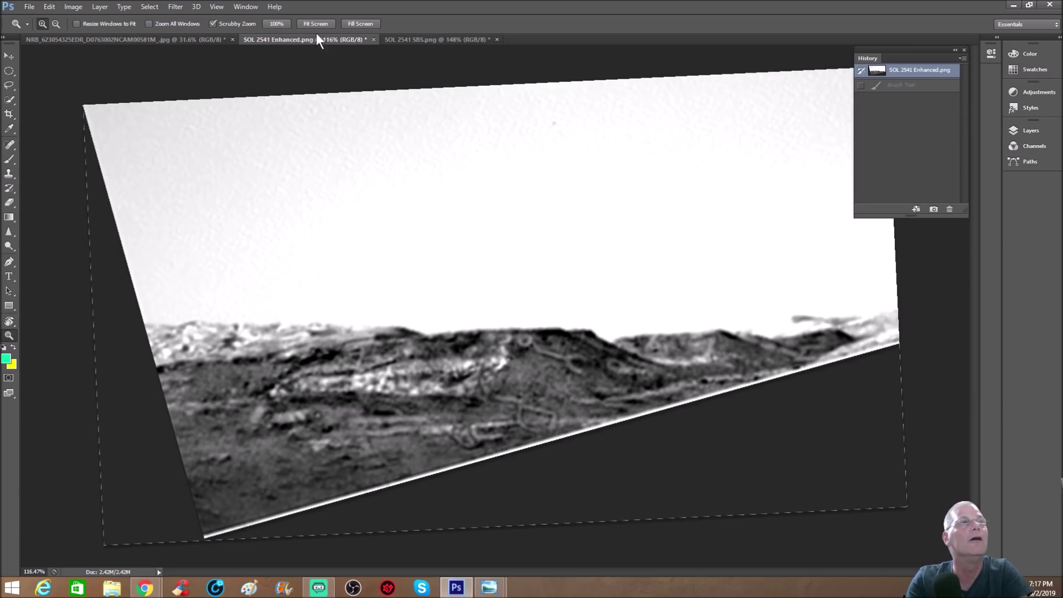
Bring the SOL 2541 SBS.png side-by-side comparison document to the front.
click(426, 39)
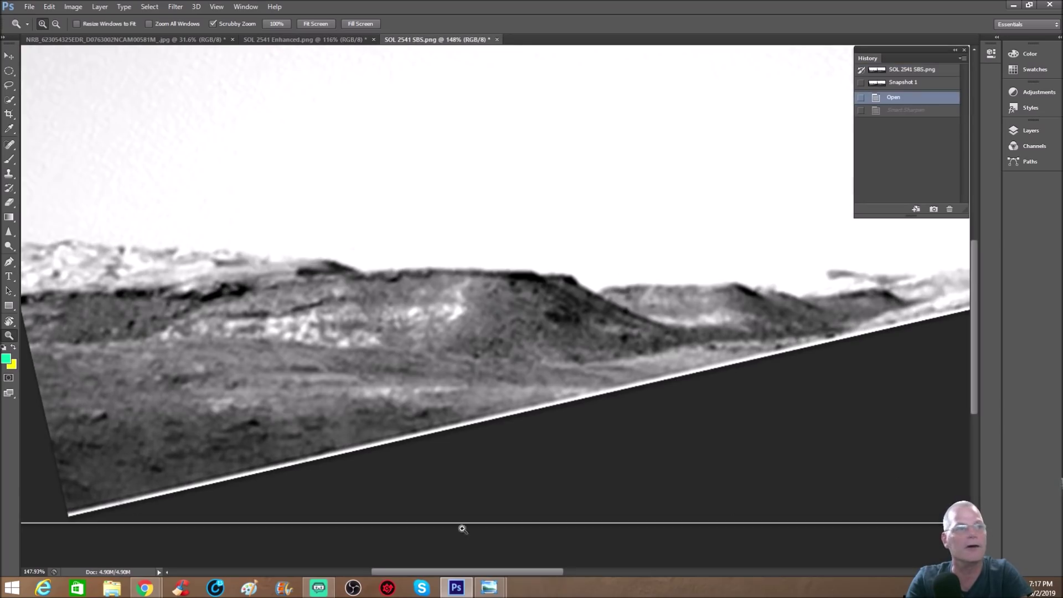
drag(442, 574, 461, 572)
scroll(684, 353, down, 4)
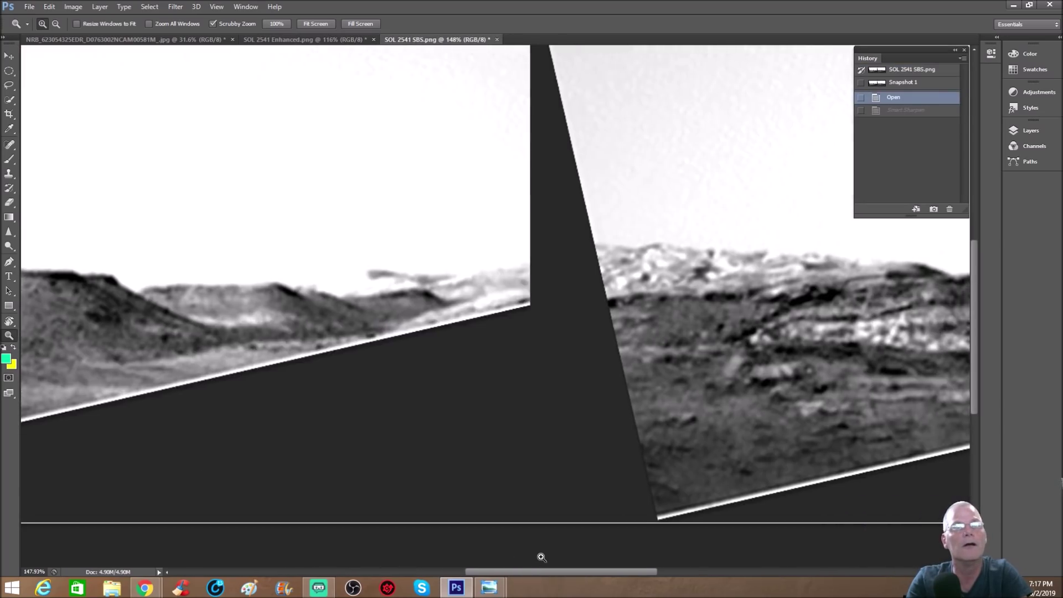
scroll(684, 353, down, 2)
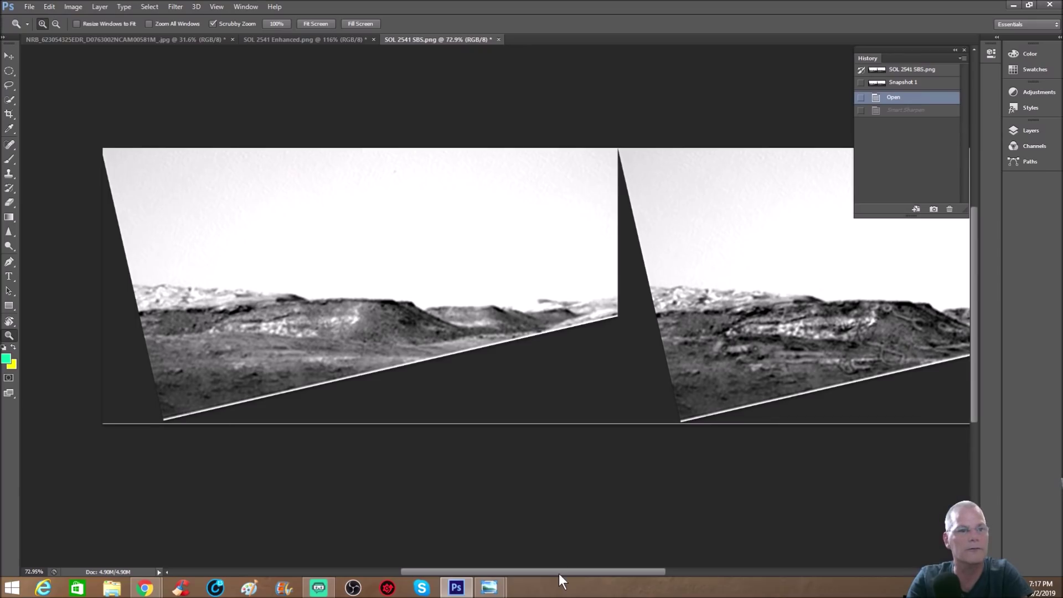
drag(560, 569, 576, 567)
scroll(584, 562, up, 2)
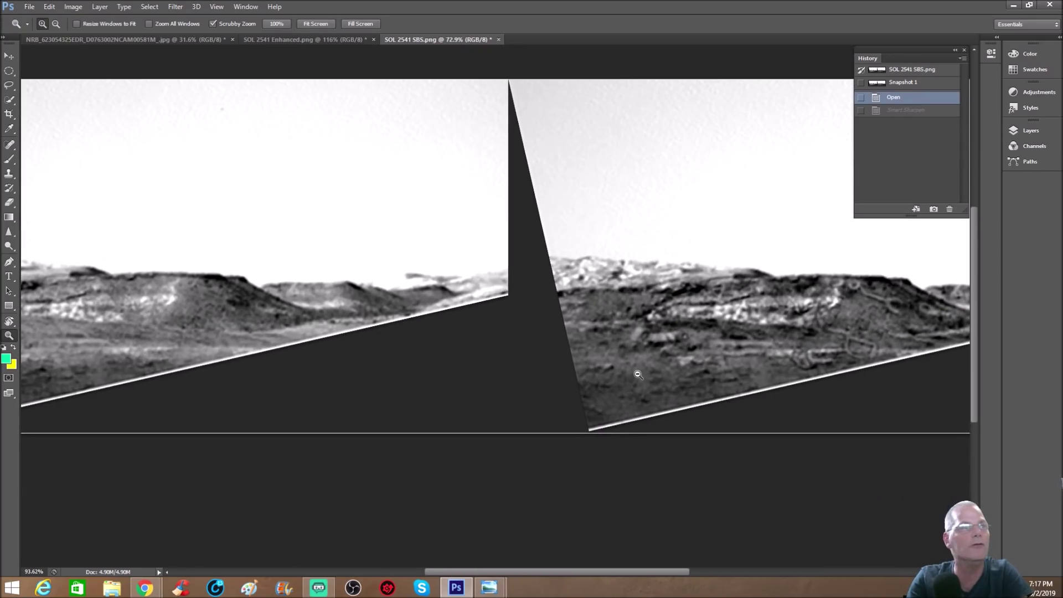
drag(577, 575, 570, 573)
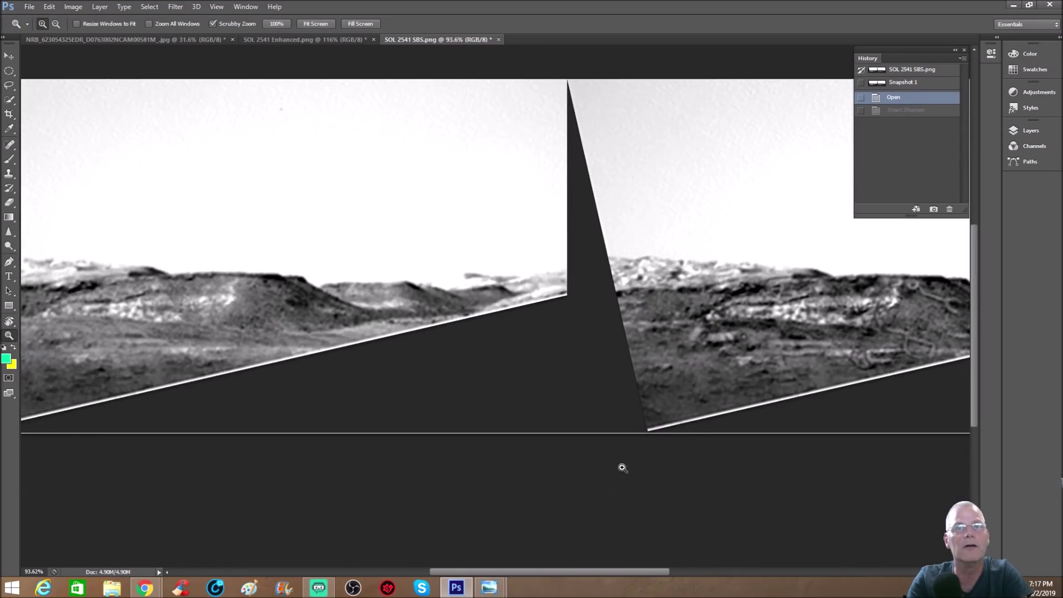
scroll(622, 465, up, 2)
scroll(629, 453, up, 1)
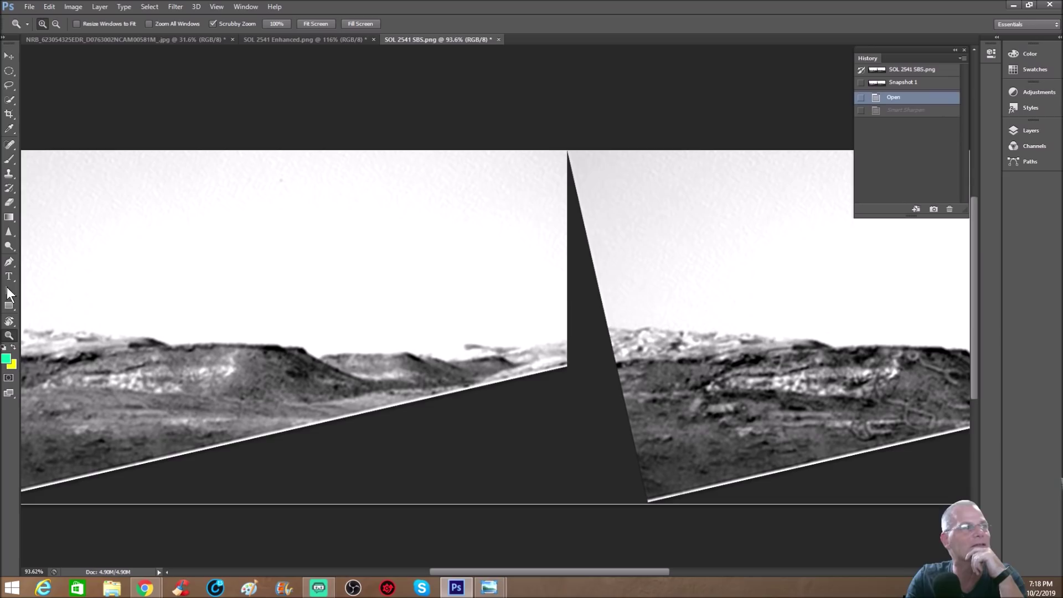
click(10, 159)
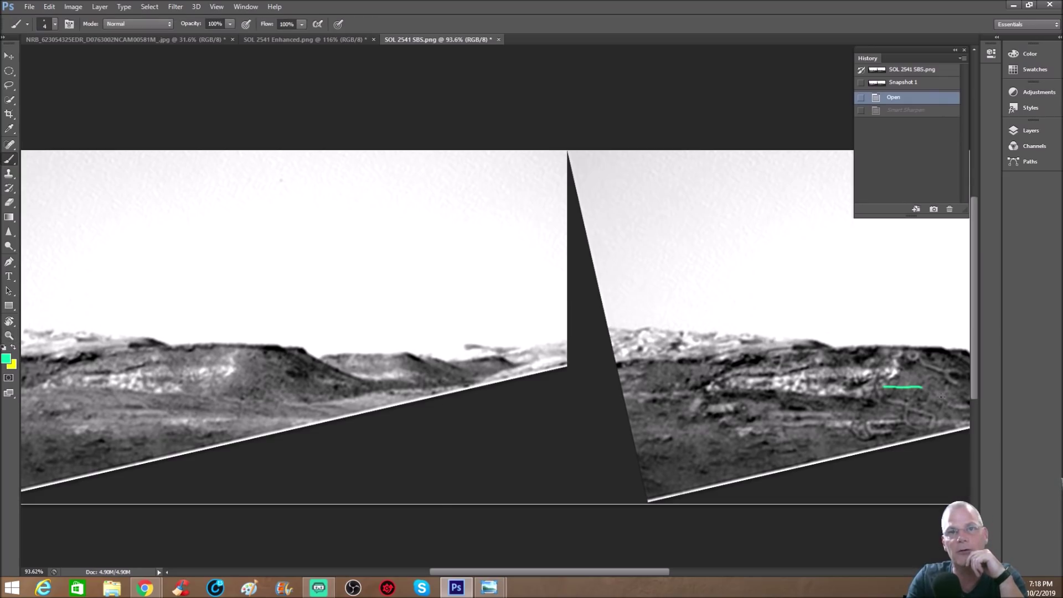
Loop matching rock features and lower outlines in green on both images.
drag(944, 414, 891, 439)
drag(881, 392, 889, 383)
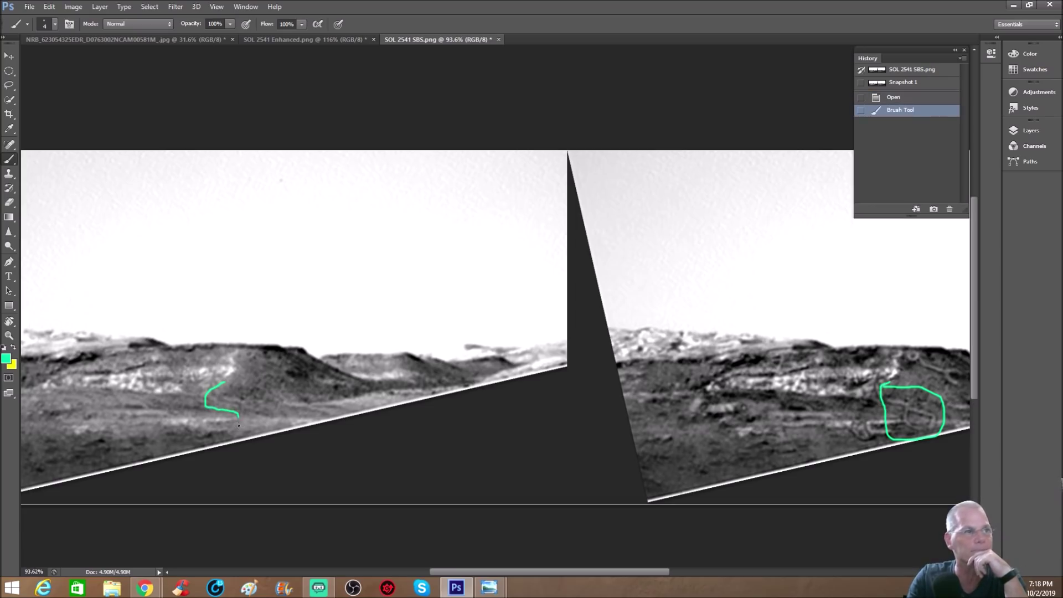
drag(281, 405, 205, 384)
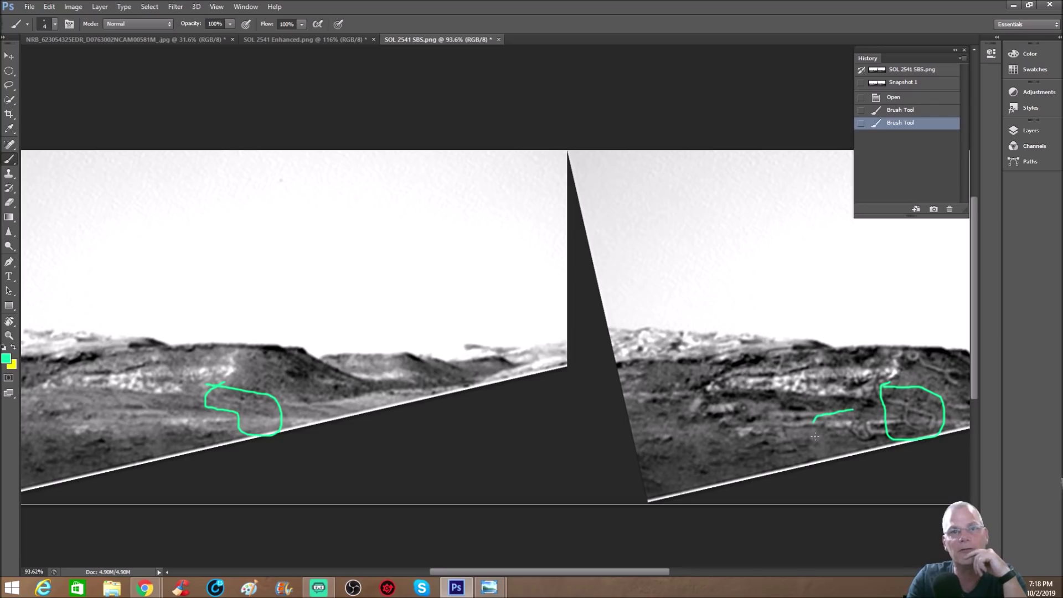
mouse_move(844, 446)
mouse_down()
mouse_move(906, 419)
mouse_move(831, 407)
mouse_up()
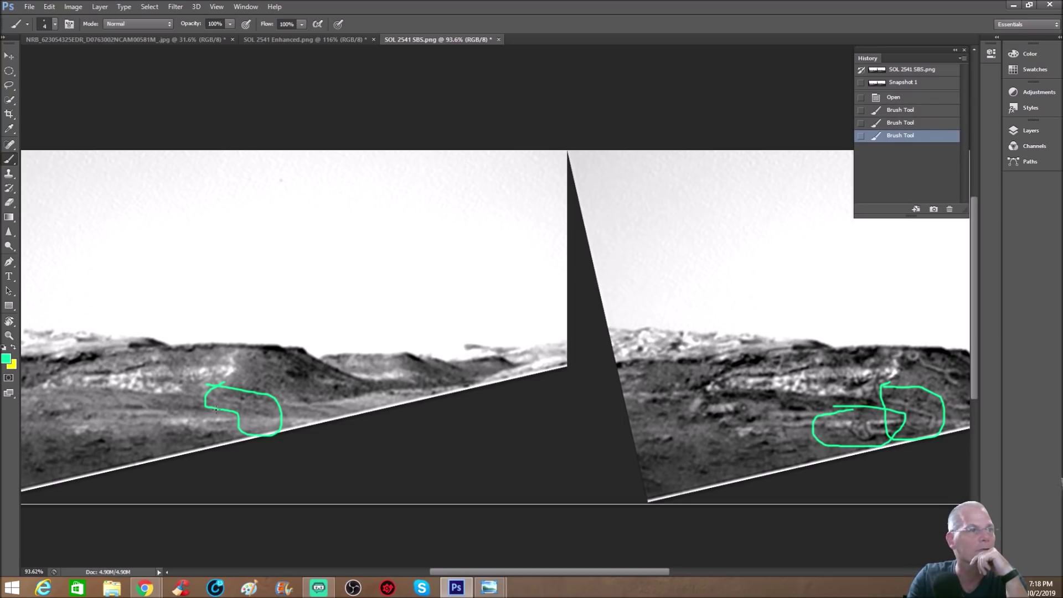
mouse_move(151, 436)
mouse_down()
mouse_move(219, 442)
mouse_move(211, 407)
mouse_up()
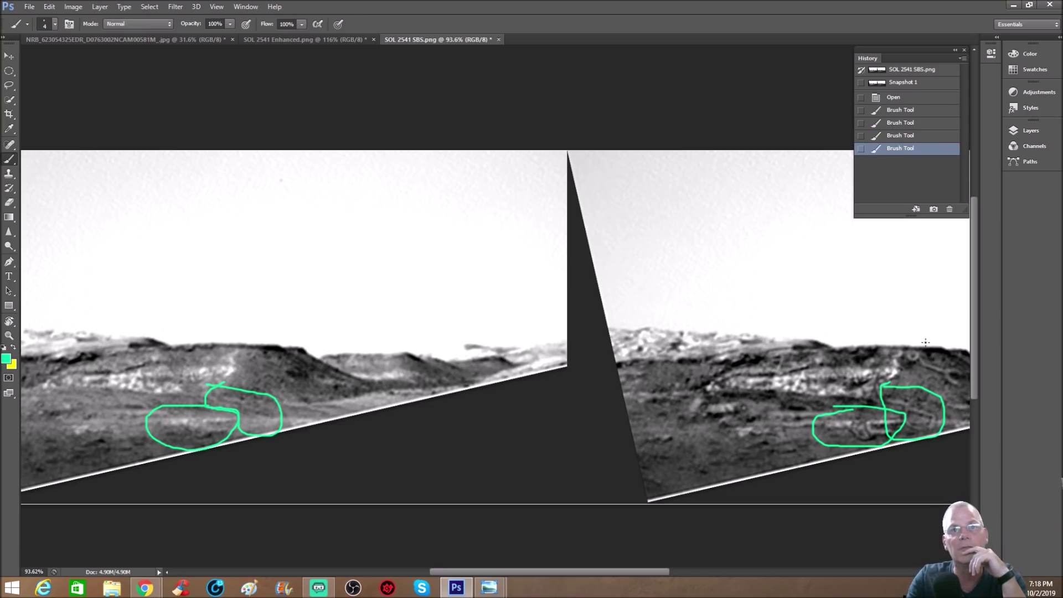
Add green upper outlines and far-right hill loops on both images.
drag(894, 383, 963, 398)
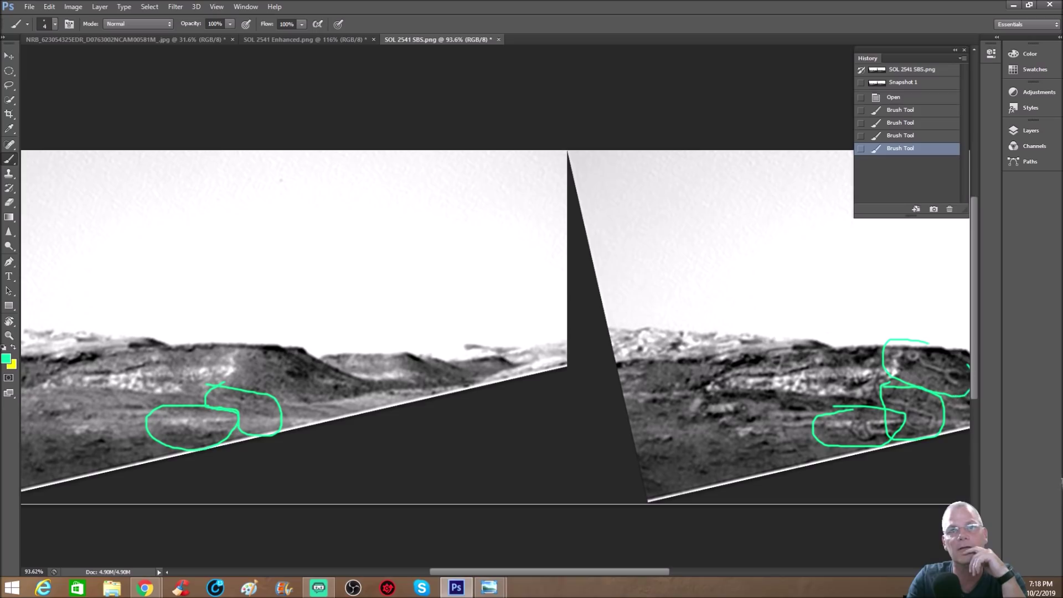
drag(922, 341, 930, 340)
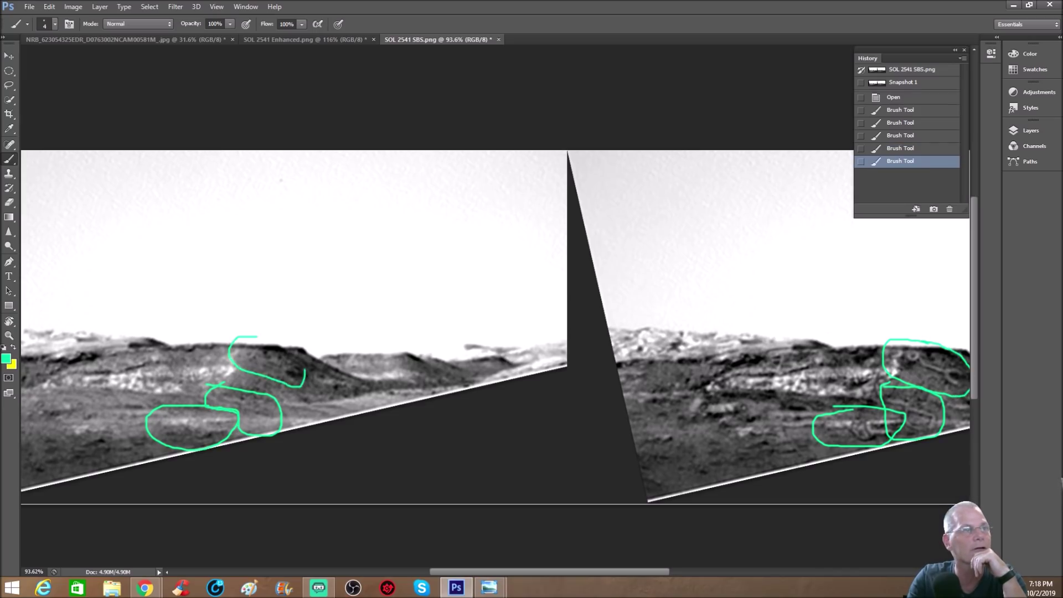
click(253, 337)
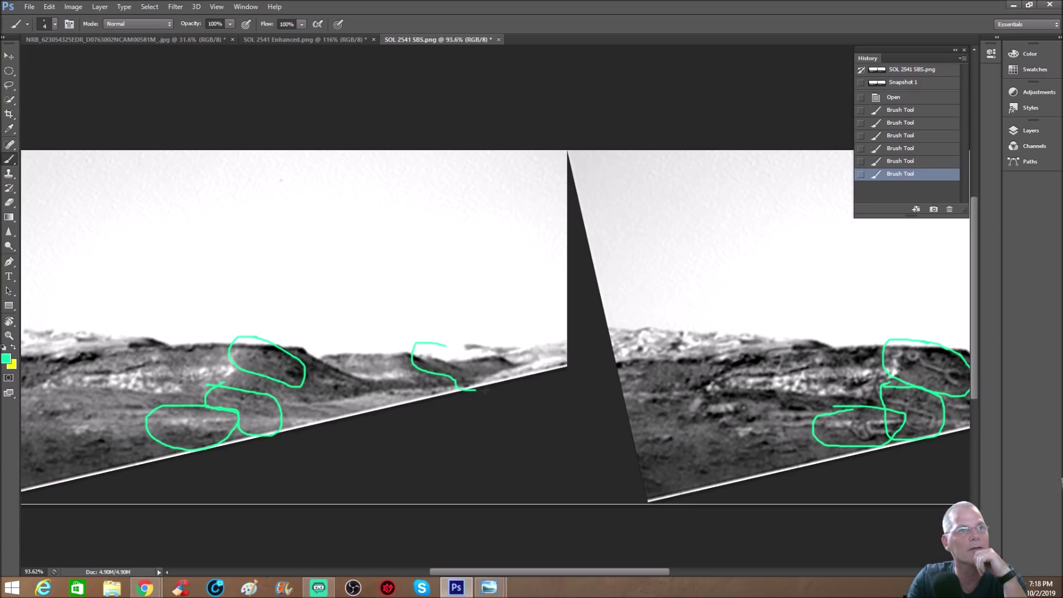
drag(496, 366, 432, 343)
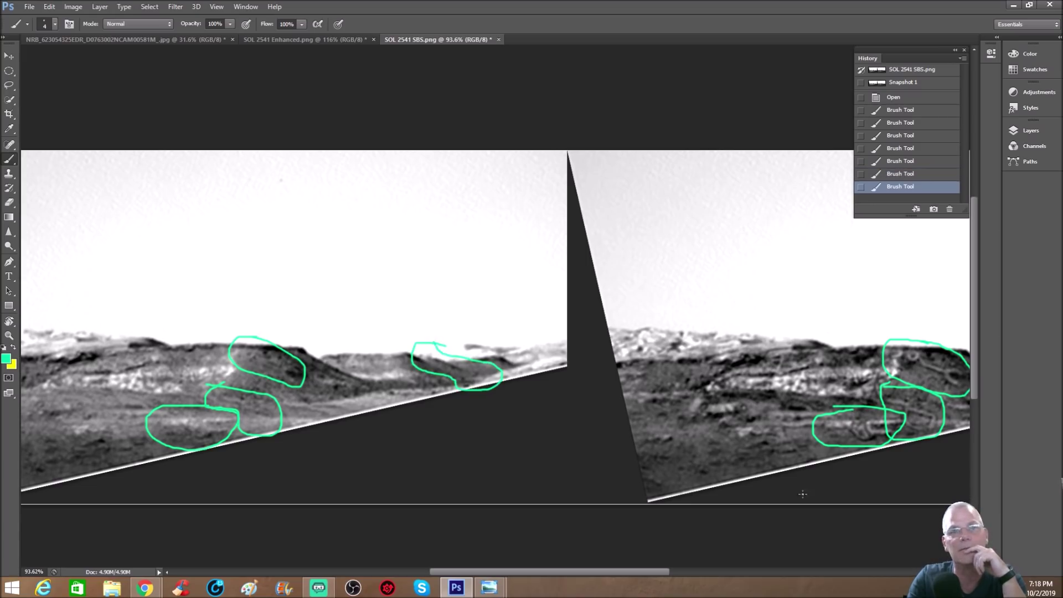
drag(636, 570, 703, 578)
drag(830, 347, 802, 364)
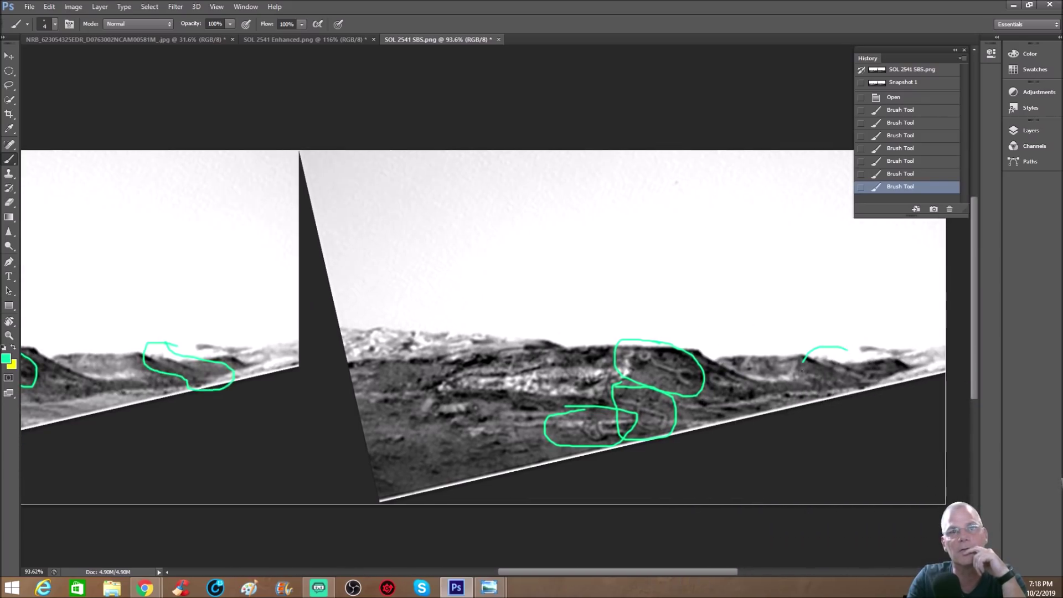
mouse_move(851, 392)
mouse_down()
mouse_move(889, 390)
mouse_move(870, 354)
mouse_up()
Zoom out to both images, then zoom in and back out on the original's outlines.
key(ctrl+minus)
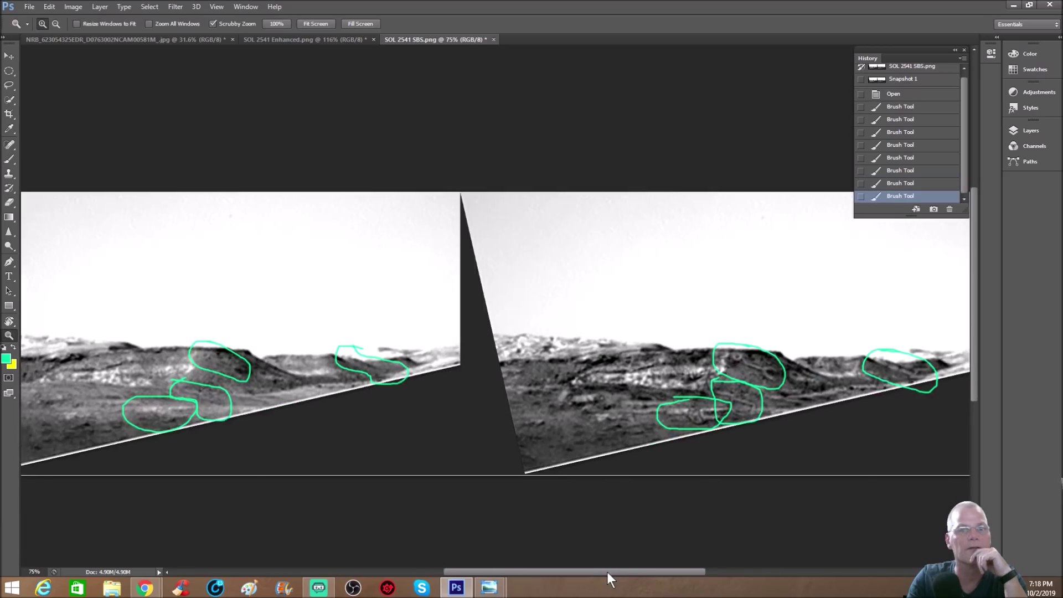
drag(607, 572, 590, 568)
drag(112, 347, 480, 426)
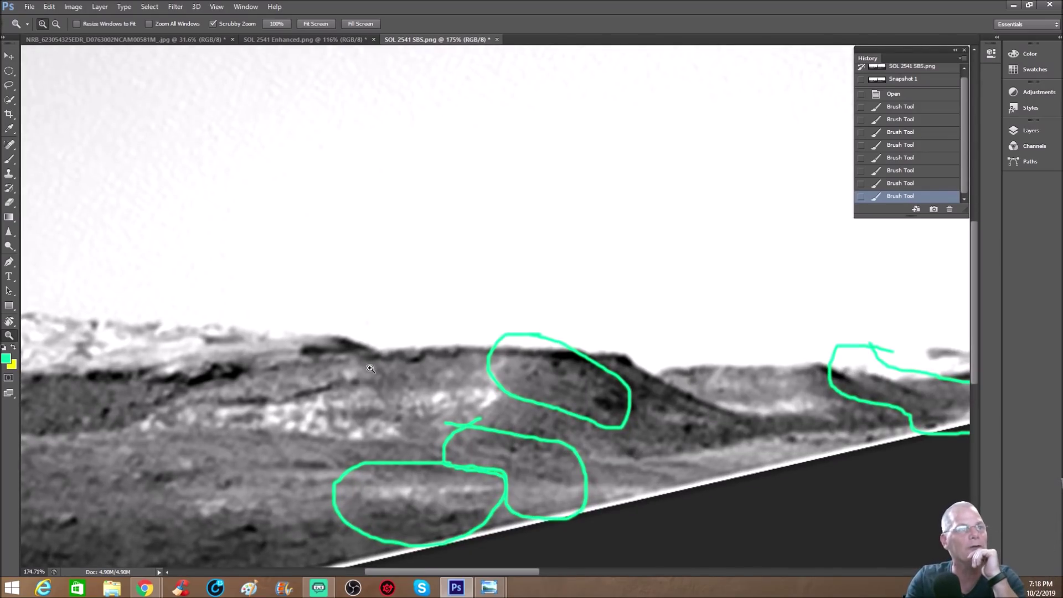
drag(500, 399, 471, 425)
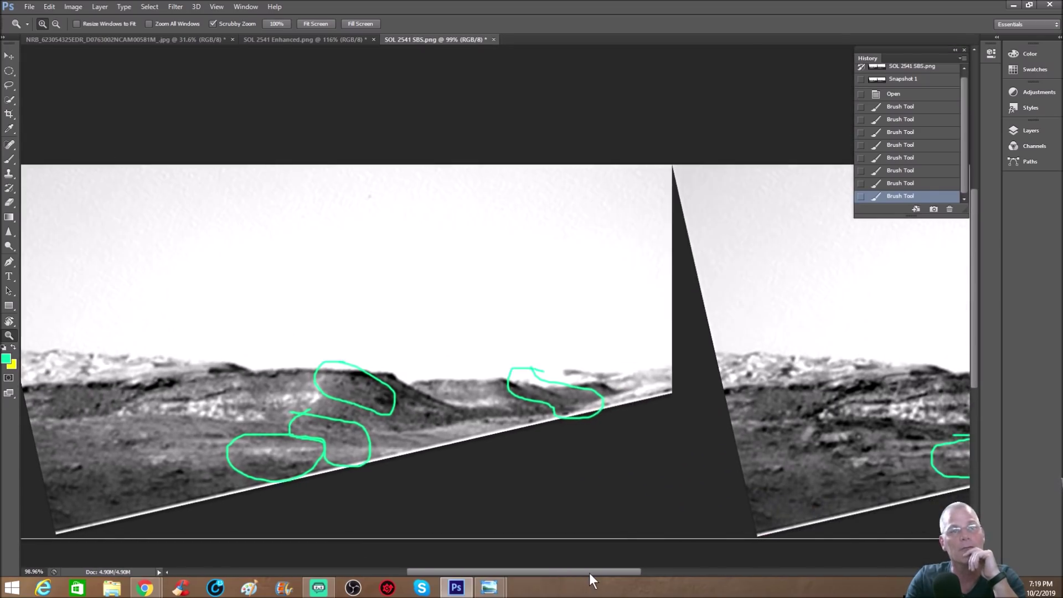
drag(549, 573, 638, 577)
drag(744, 416, 726, 415)
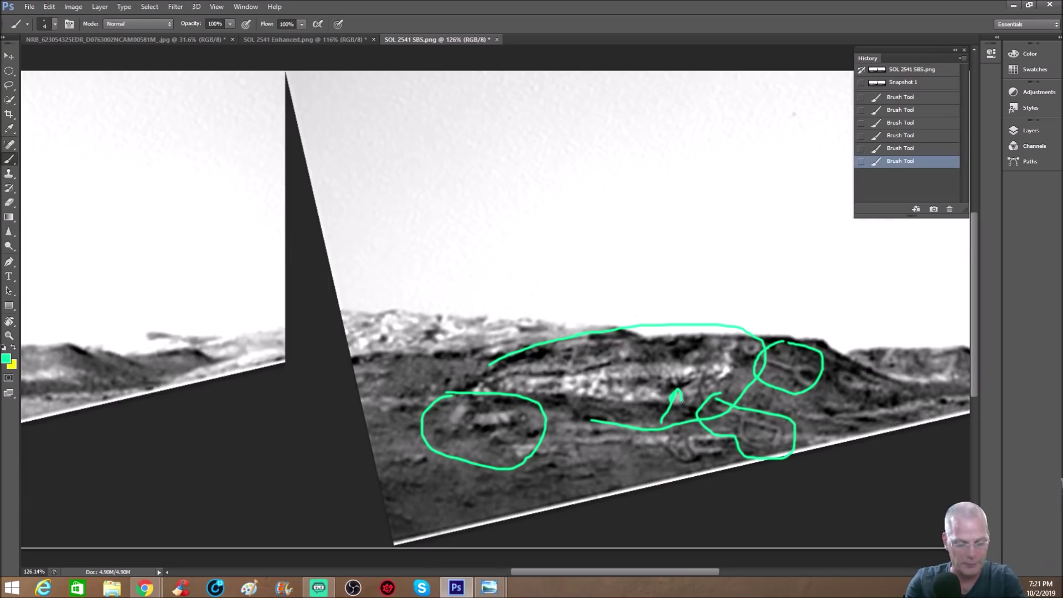
scroll(631, 408, down, 1)
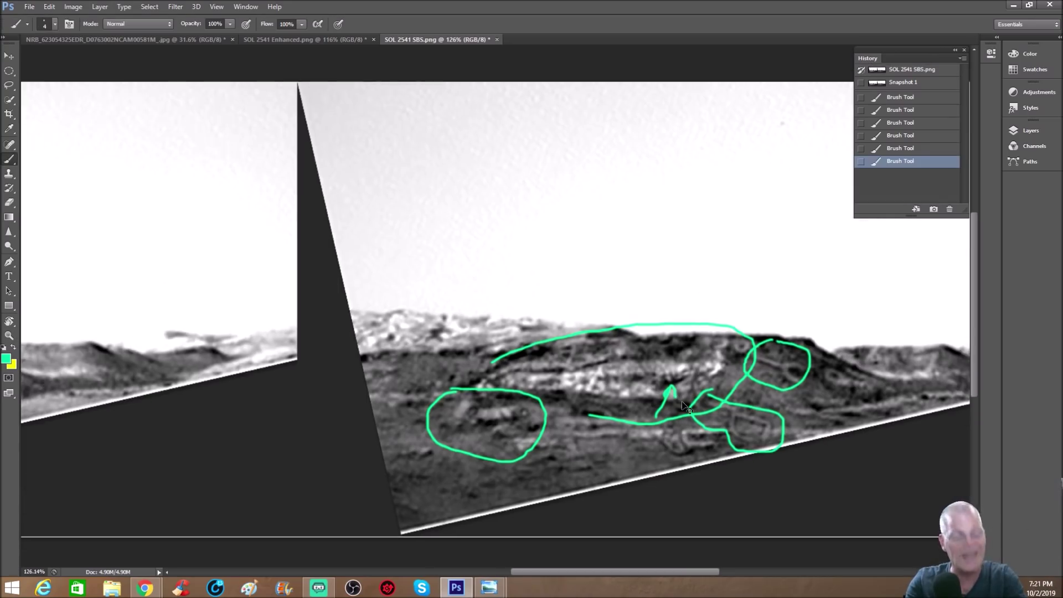
scroll(594, 403, down, 1)
scroll(593, 404, down, 1)
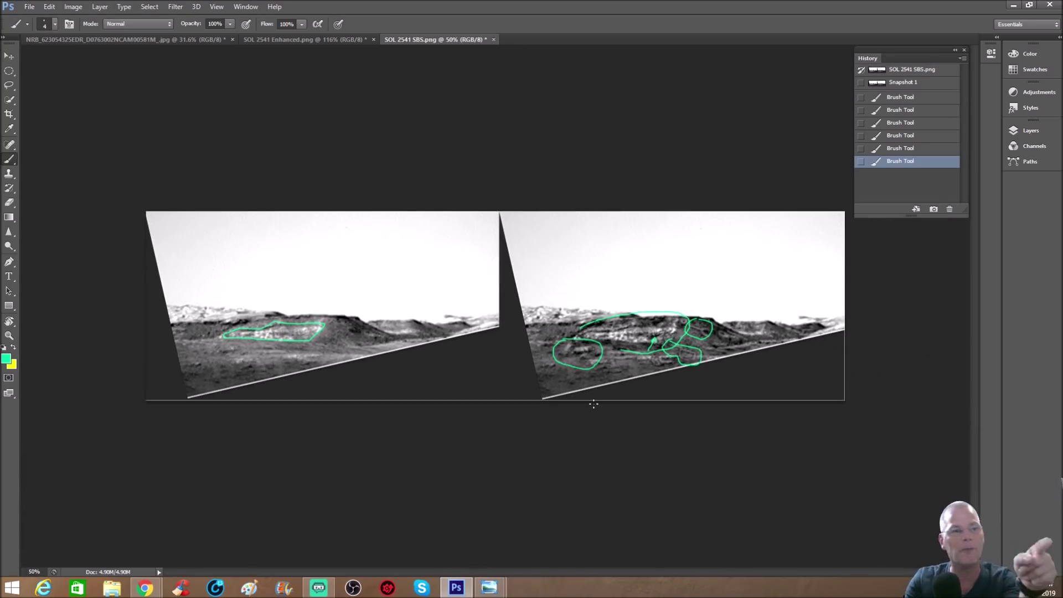
mouse_move(489, 588)
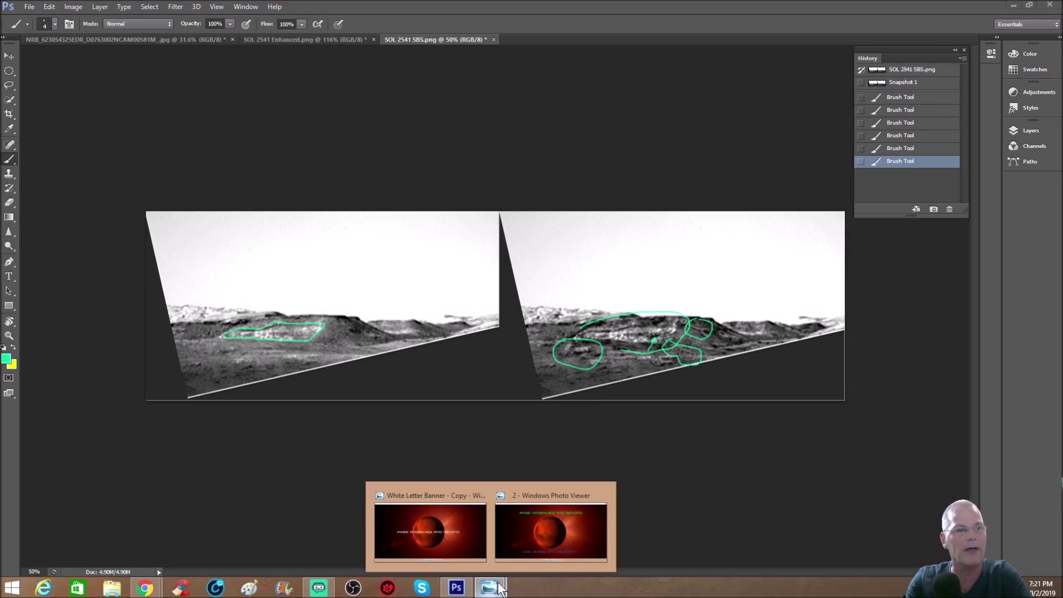
Show the Mars Anomalies and Beyond banner from the second Photo Viewer taskbar thumbnail.
click(537, 491)
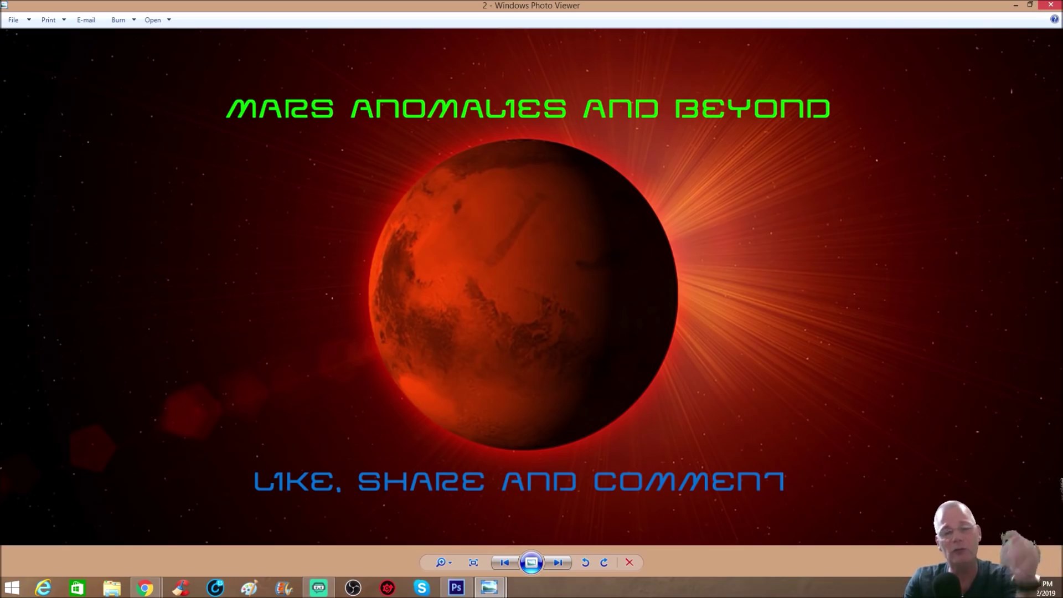